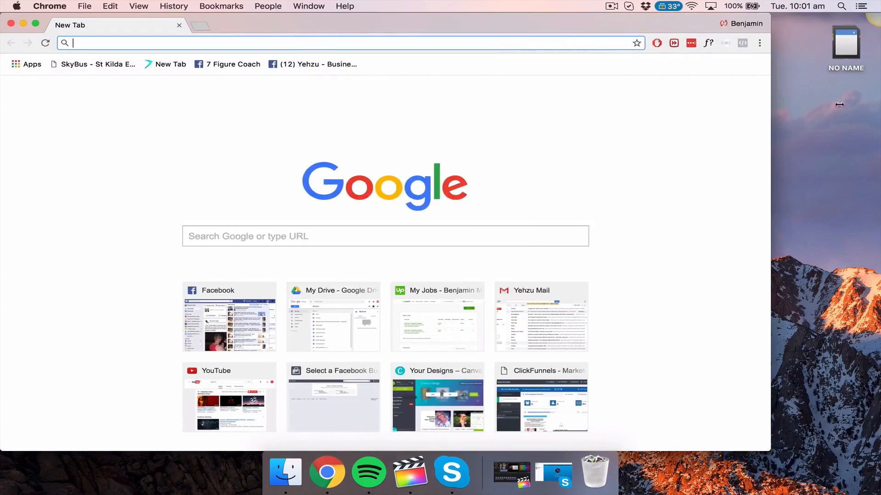
# Step: Click around the browser's address bar and open then dismiss the application menu
pyautogui.click(133, 283)
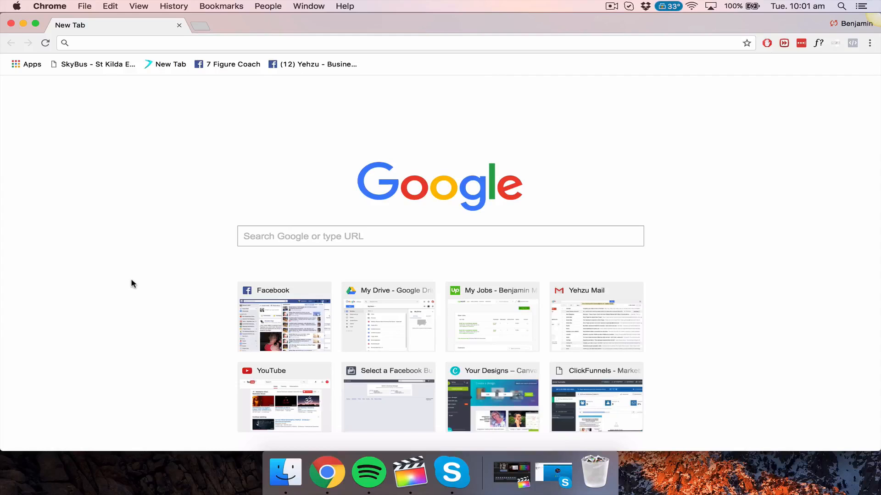
pyautogui.click(147, 44)
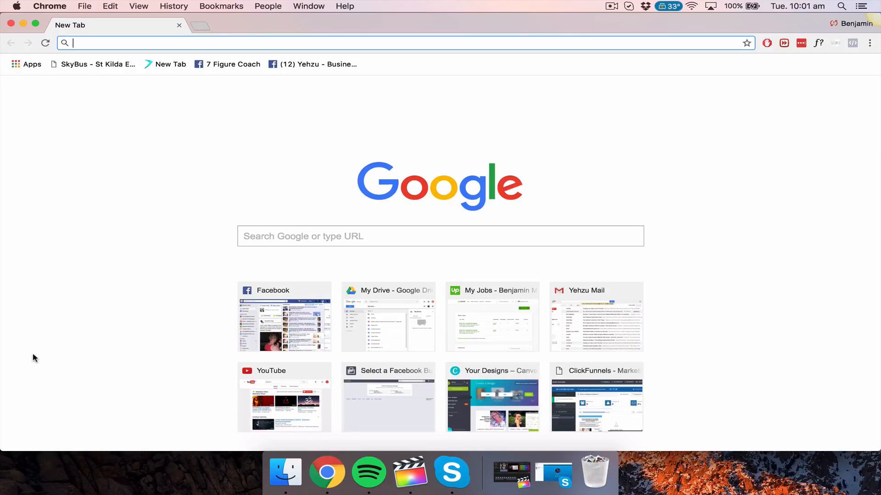
pyautogui.click(78, 207)
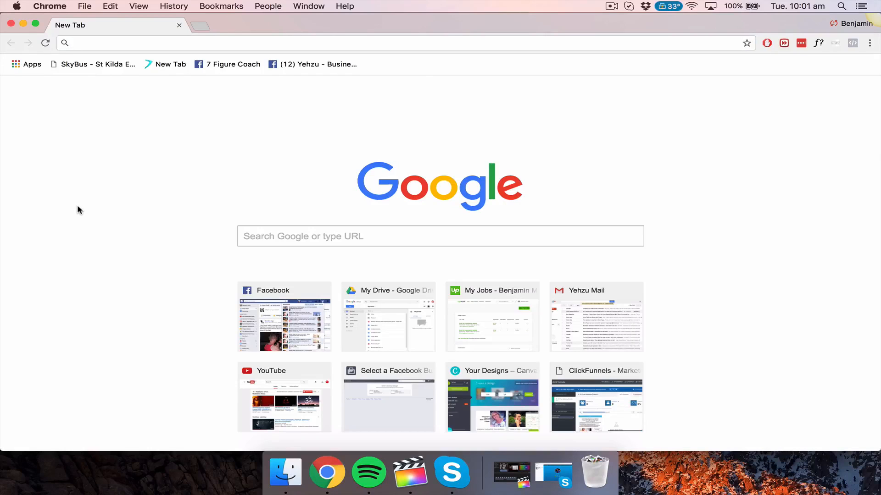
pyautogui.click(111, 46)
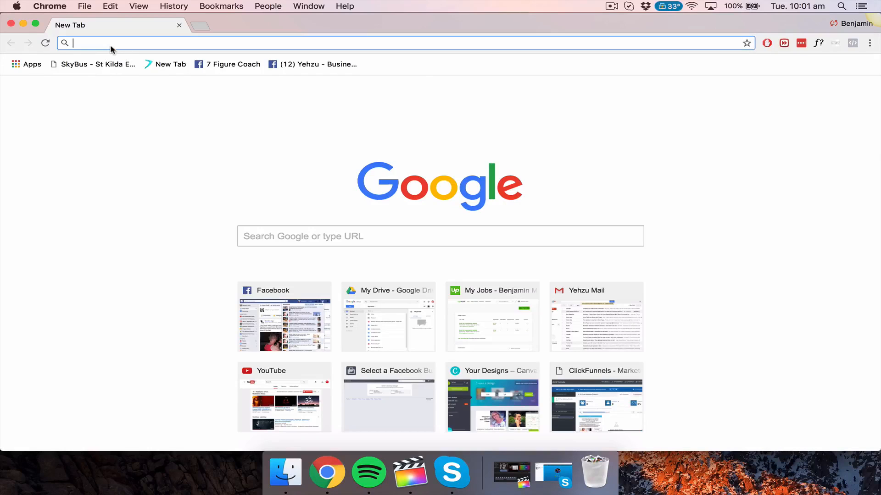
pyautogui.click(150, 226)
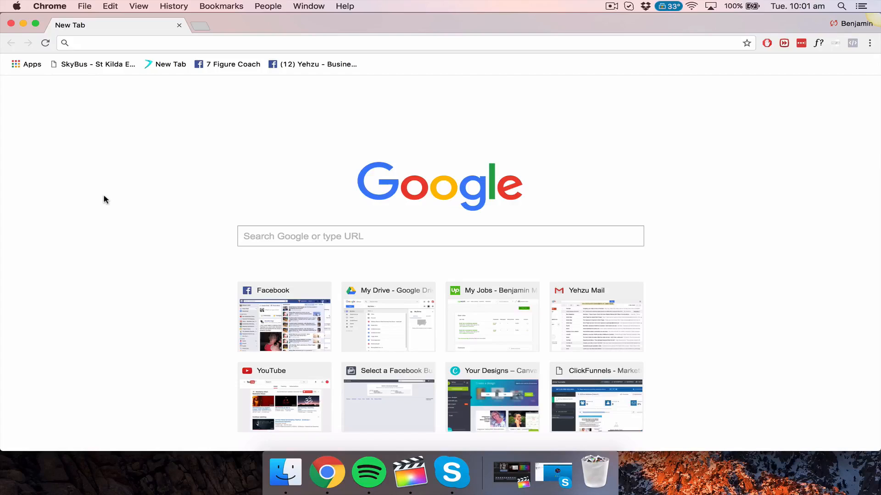
pyautogui.click(48, 6)
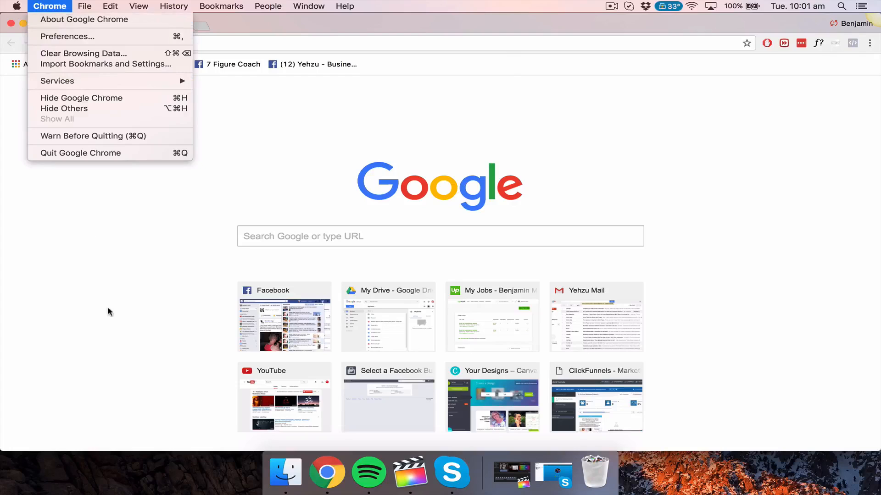
pyautogui.click(115, 337)
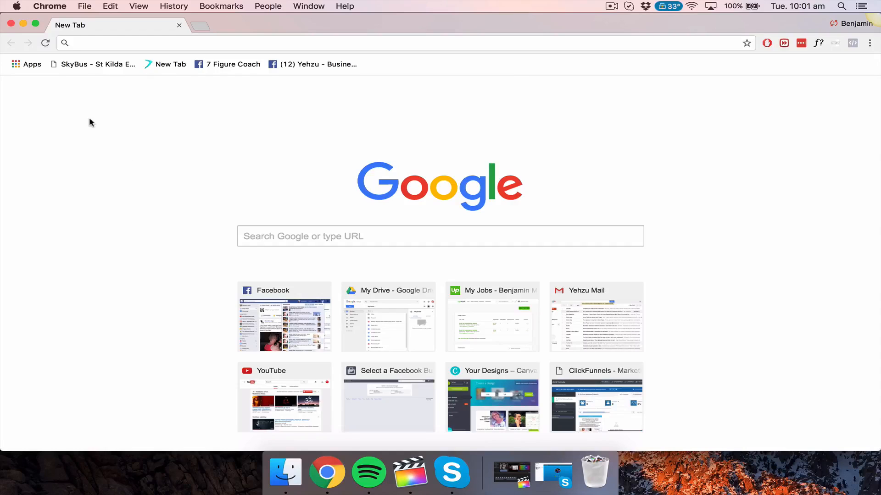
# Step: Search Google for 'drive', replacing the earlier mistyped search text
pyautogui.click(180, 43)
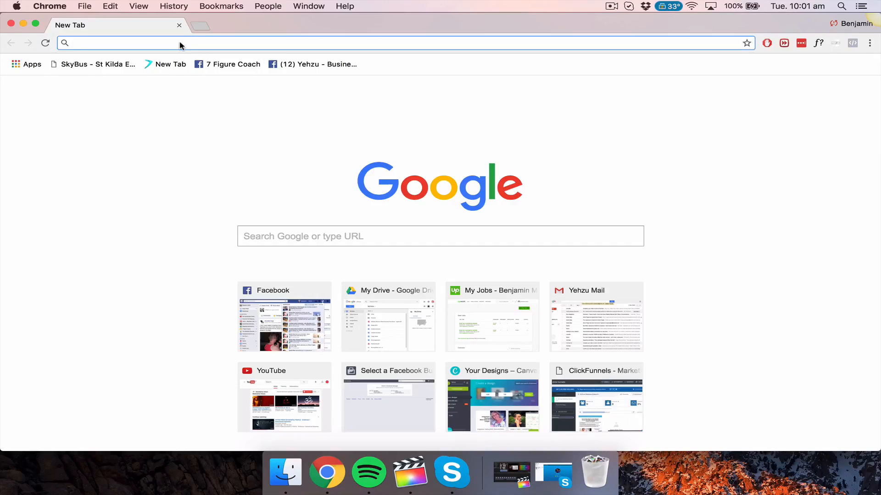
pyautogui.write('chrome-extension://hdokiejnpimakedhajhdlcegeplioahd')
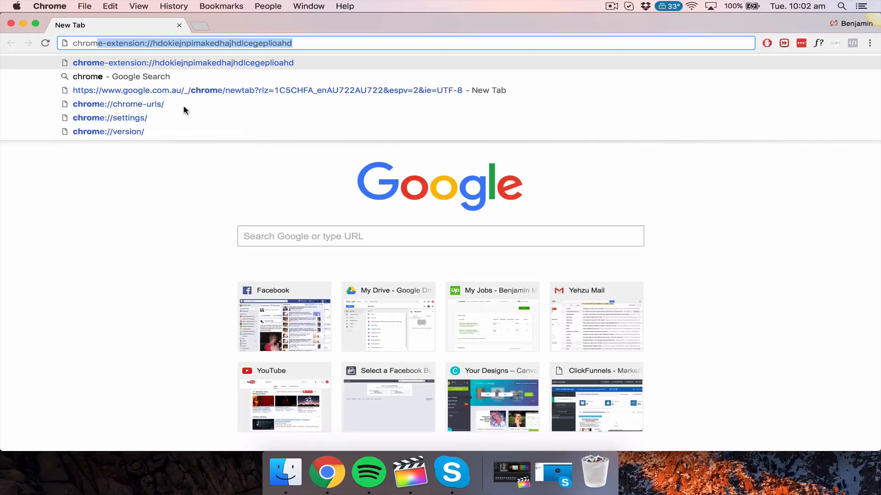
pyautogui.click(320, 239)
pyautogui.write('g')
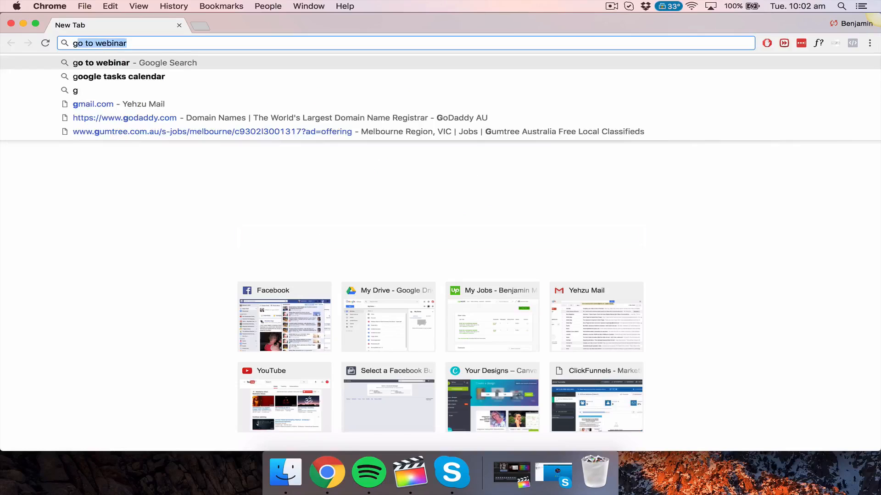
pyautogui.write('oogle chrome')
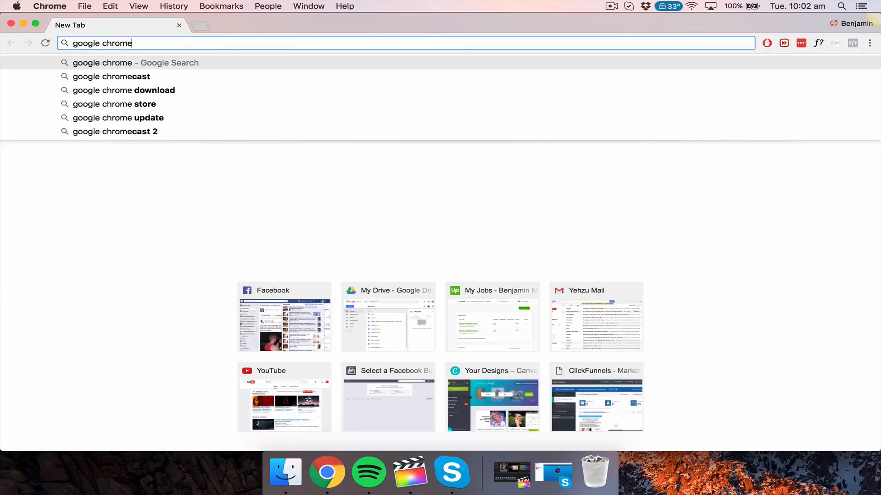
pyautogui.press('BackSpace')
pyautogui.press('BackSpace')
pyautogui.press('BackSpace')
pyautogui.press('BackSpace')
pyautogui.press('BackSpace')
pyautogui.press('BackSpace')
pyautogui.press('BackSpace')
pyautogui.press('BackSpace')
pyautogui.press('BackSpace')
pyautogui.press('BackSpace')
pyautogui.press('BackSpace')
pyautogui.press('BackSpace')
pyautogui.press('BackSpace')
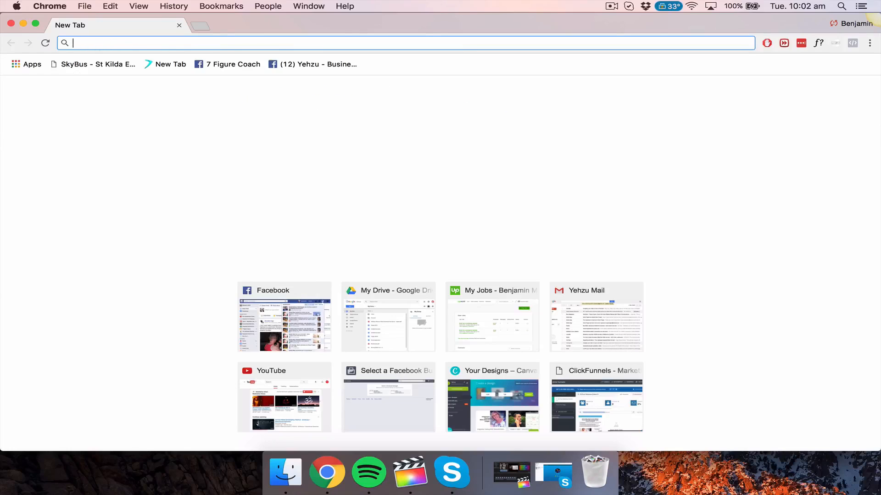
pyautogui.write('dr')
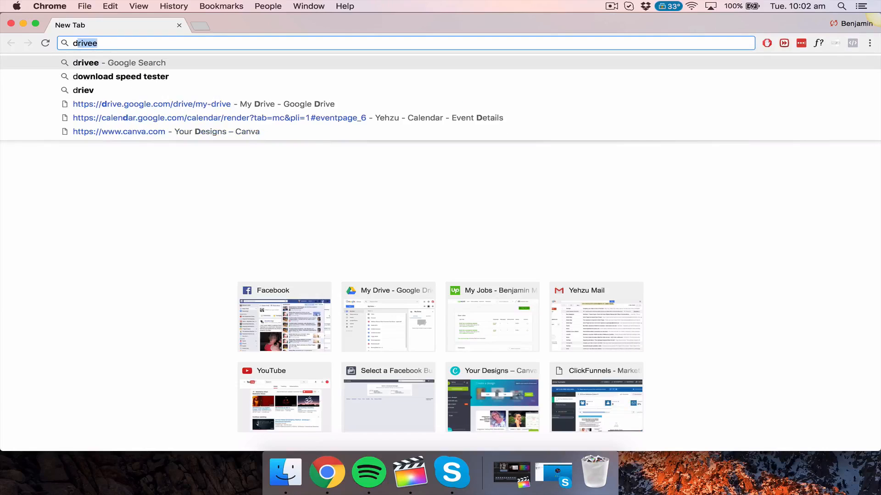
pyautogui.write('ive')
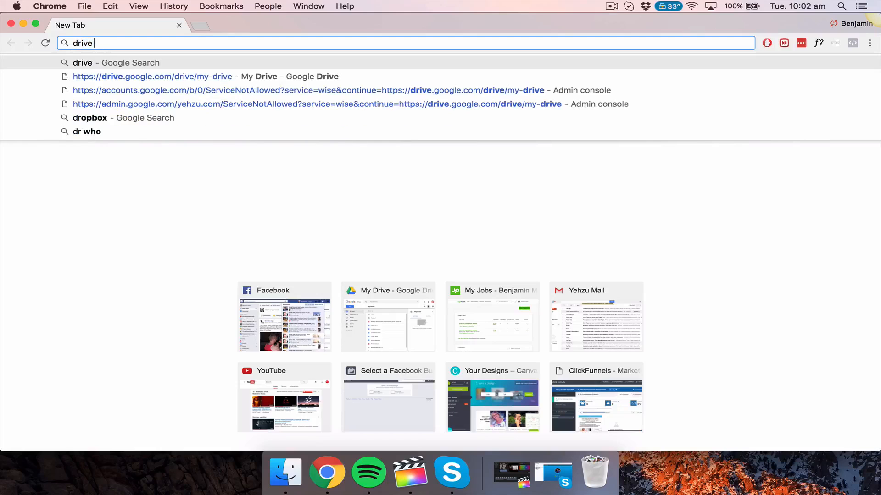
pyautogui.press('Return')
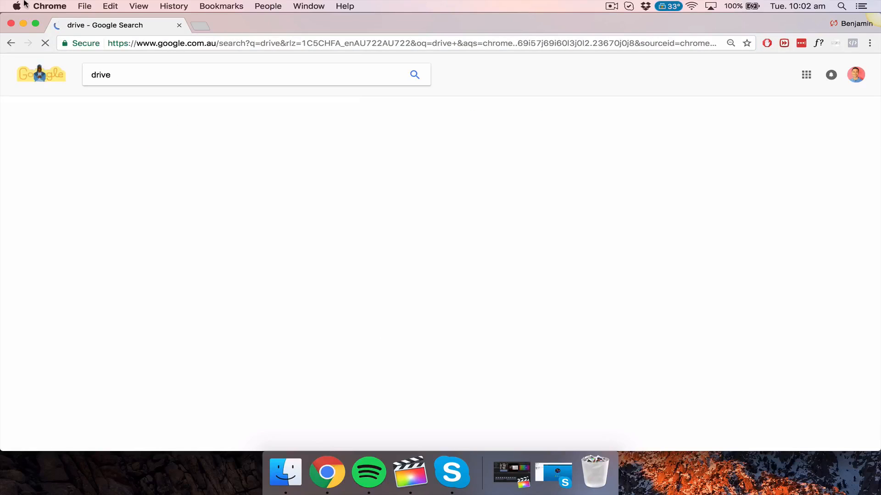
# Step: Sign out of the currently signed-in Google account
pyautogui.scroll(-1, 87, 241)
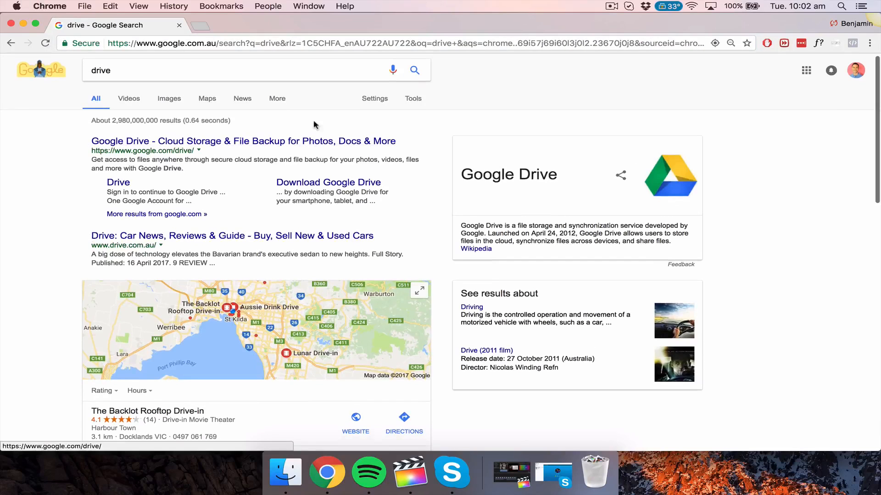
pyautogui.click(855, 70)
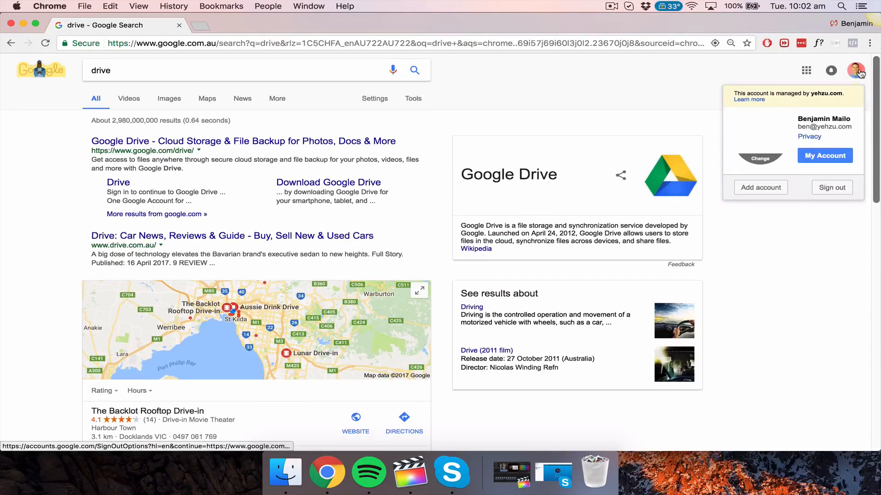
pyautogui.click(832, 188)
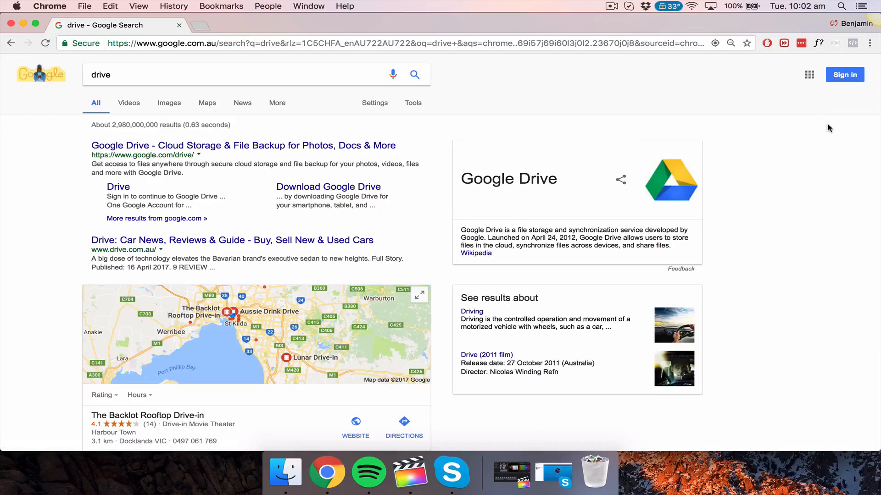
# Step: Sign back in with a different LastPass-saved account and its saved password
pyautogui.click(843, 78)
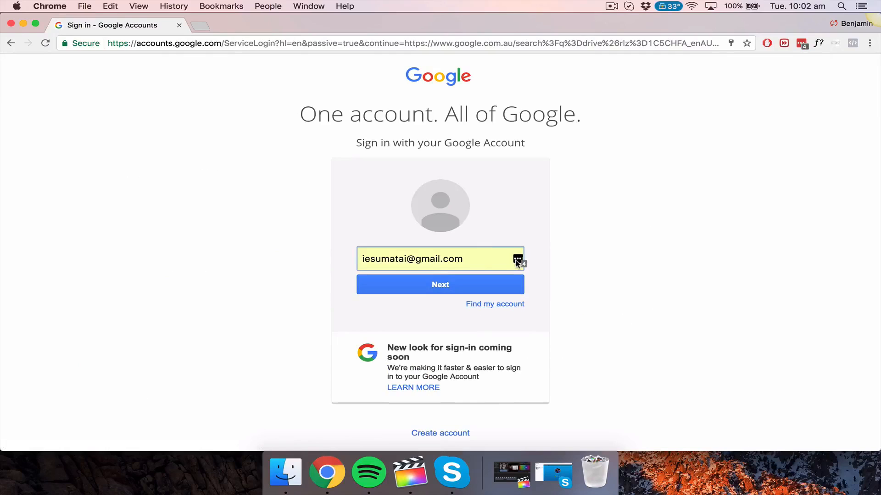
pyautogui.click(517, 260)
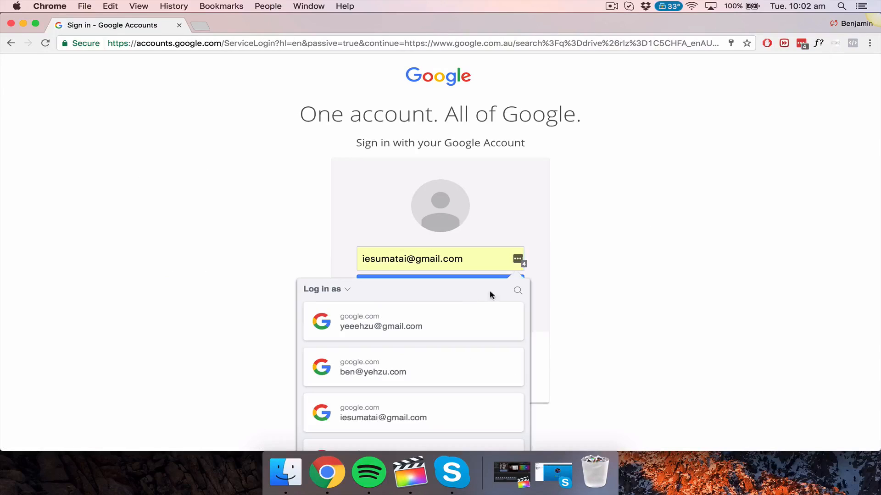
pyautogui.scroll(-3, 354, 382)
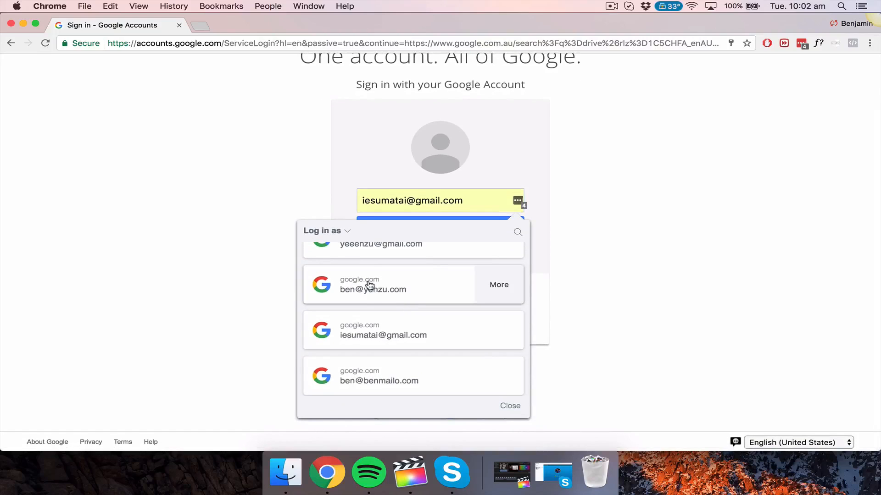
pyautogui.click(413, 285)
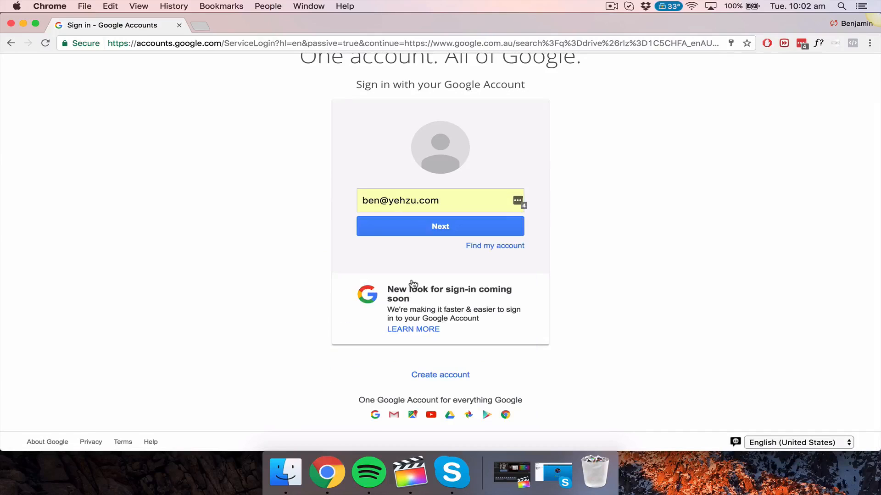
pyautogui.click(406, 232)
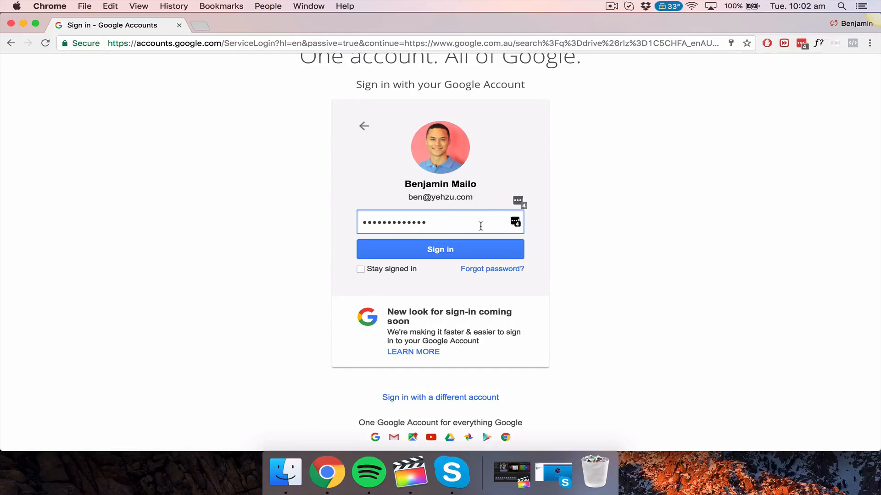
pyautogui.click(443, 254)
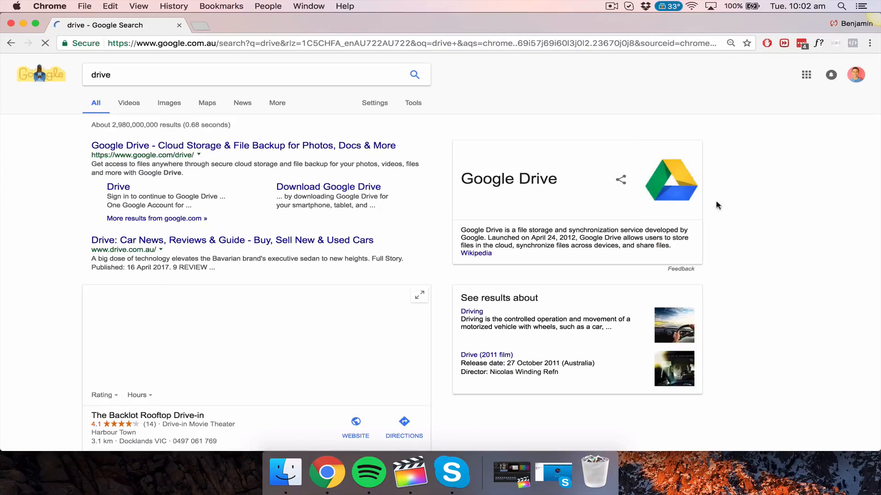
# Step: Close the LastPass list and open Google Drive from the Google apps grid
pyautogui.click(800, 44)
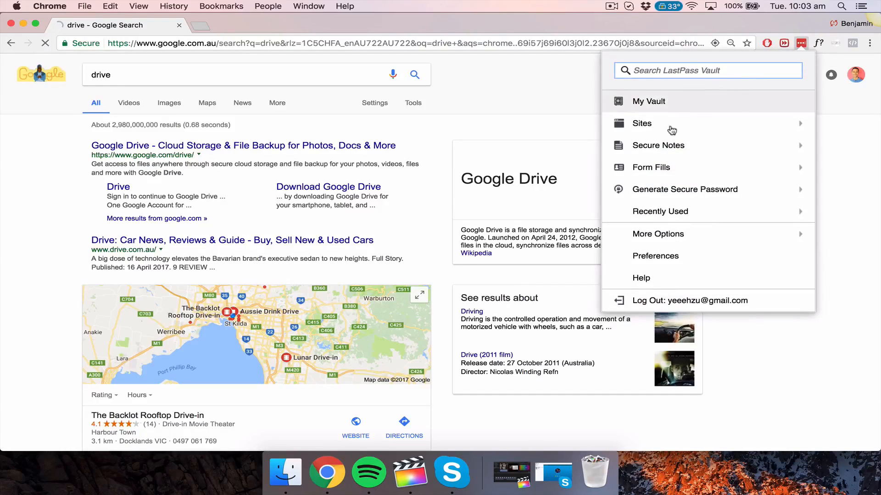
pyautogui.click(584, 80)
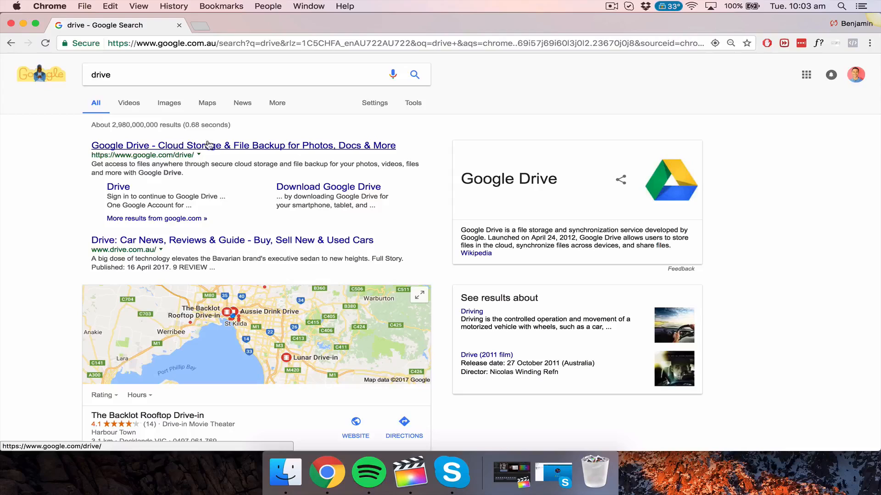
pyautogui.click(805, 78)
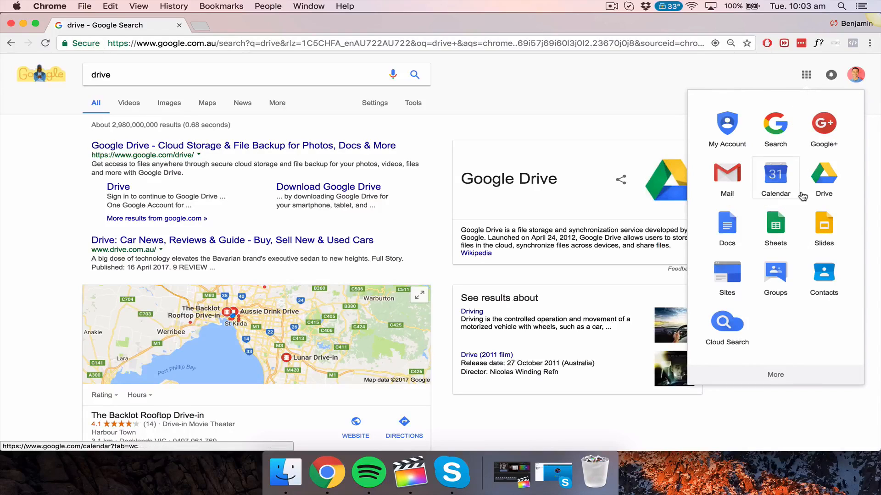
pyautogui.press('XF86AudioLowerVolume')
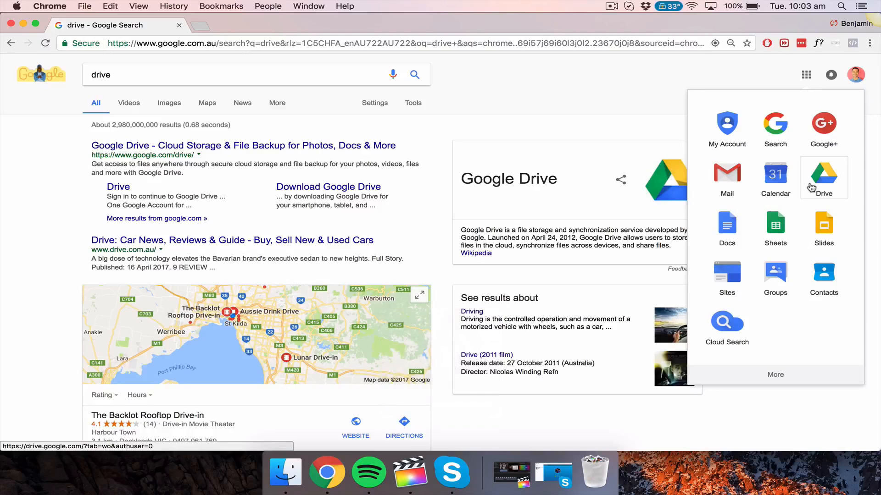
pyautogui.click(826, 183)
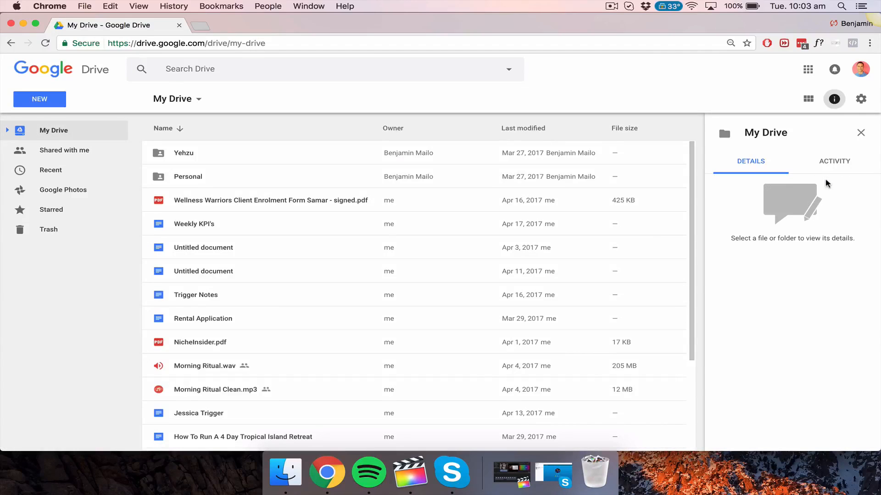
# Step: Add a new folder named 'test' to My Drive with NEW > New folder
pyautogui.scroll(-4, 265, 227)
pyautogui.scroll(4, 269, 210)
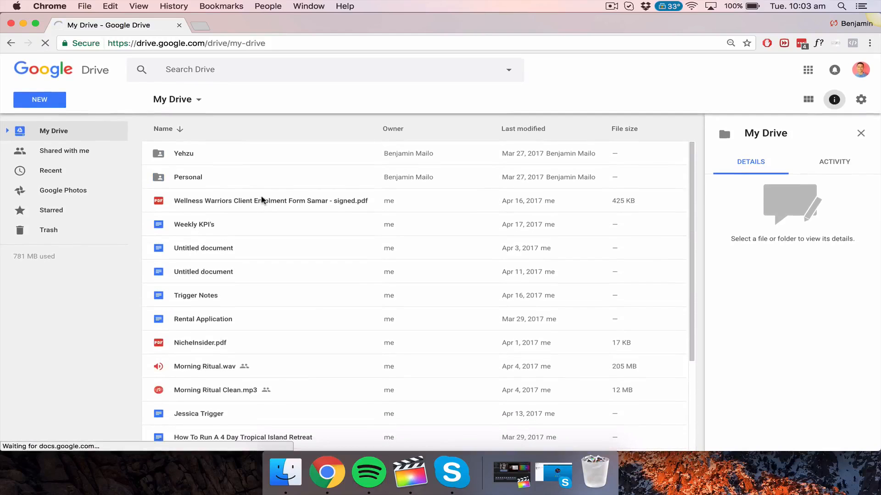
pyautogui.scroll(-3, 274, 173)
pyautogui.scroll(3, 248, 167)
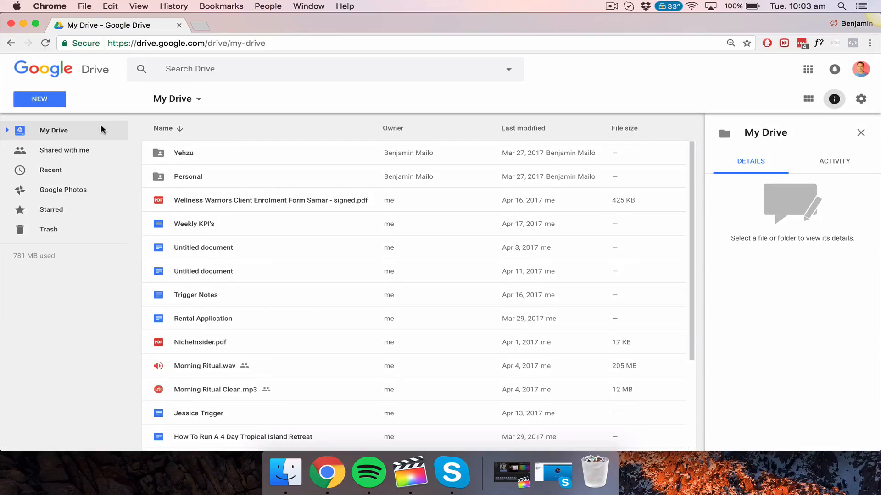
pyautogui.click(49, 99)
pyautogui.click(83, 123)
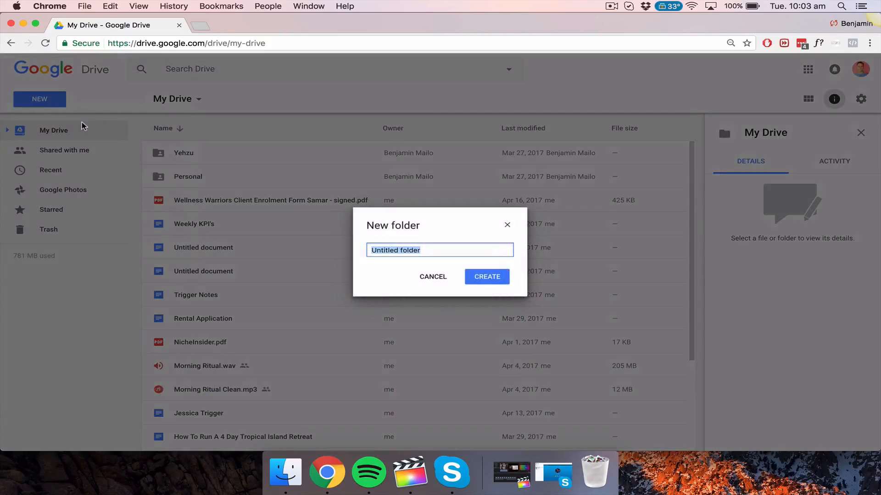
pyautogui.write('test')
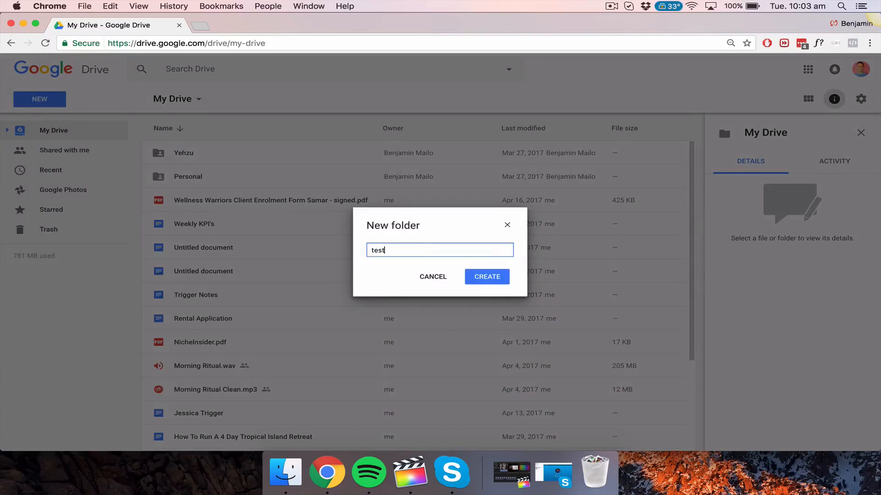
pyautogui.press('Return')
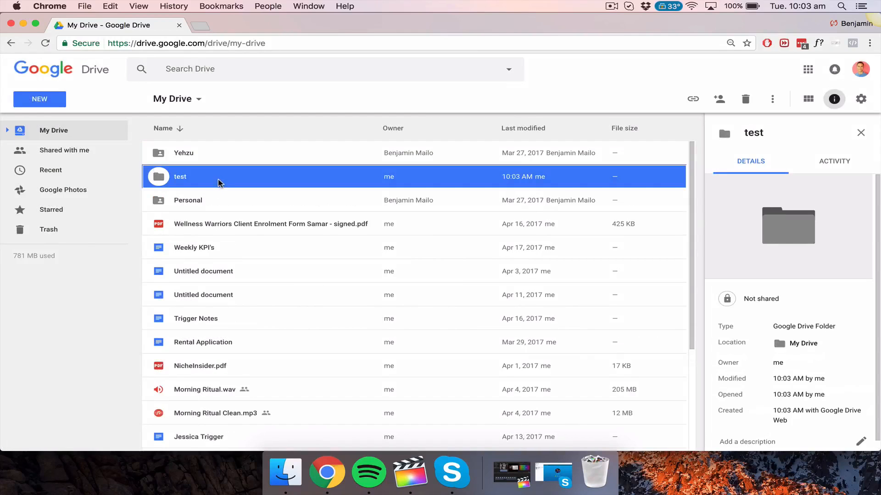
# Step: Open the test folder, maximise the window, and create a blank Google Docs document there
pyautogui.doubleClick(217, 182)
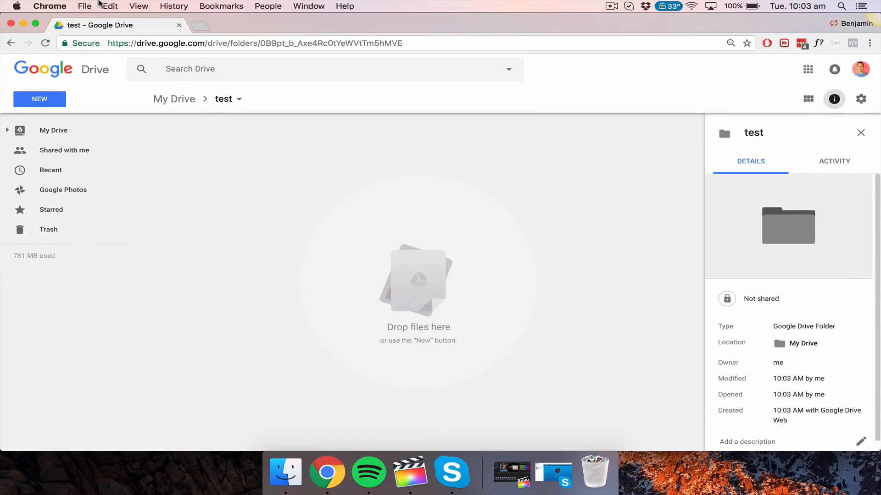
pyautogui.click(37, 24)
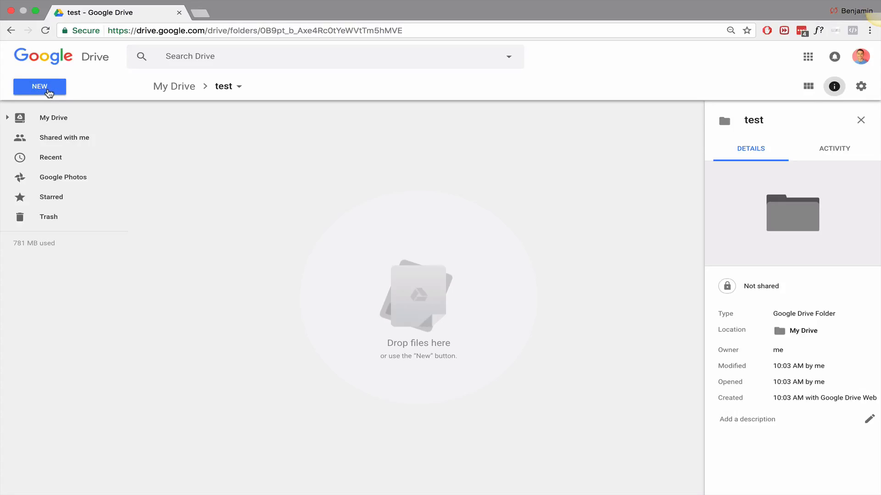
pyautogui.click(49, 93)
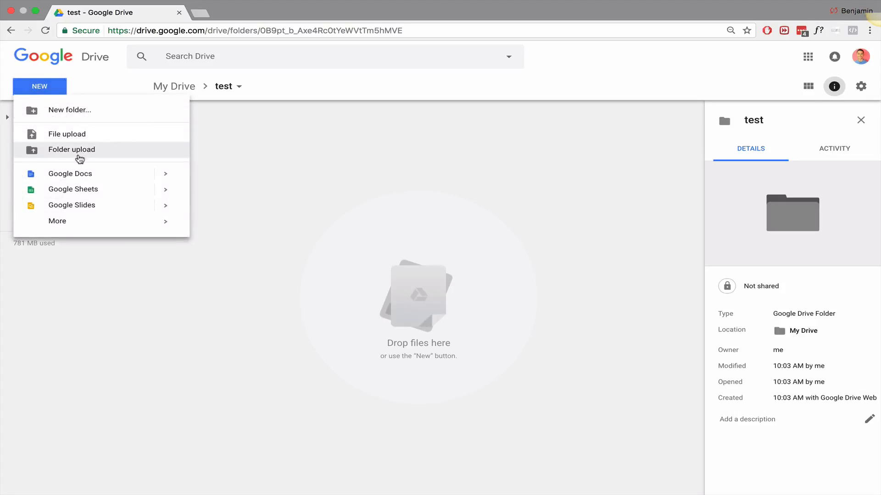
pyautogui.click(89, 173)
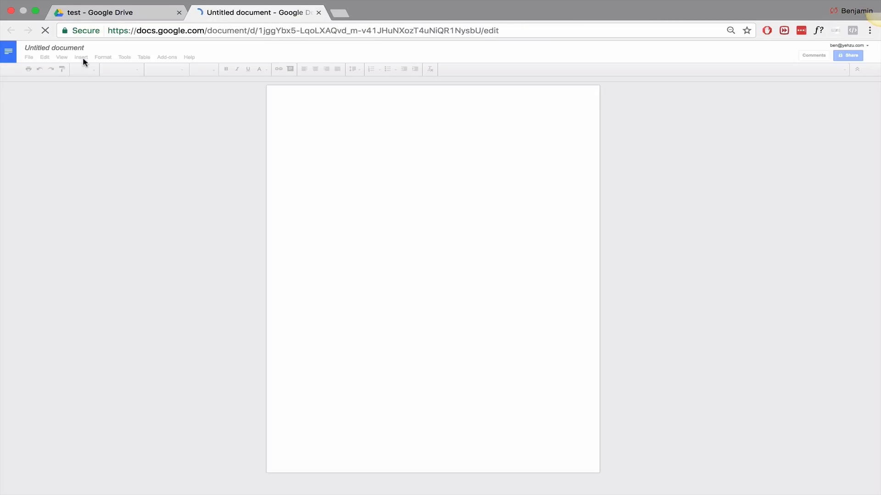
# Step: Retitle the document 'AWESOME WORD DOCUMENT' and select the title text to copy
pyautogui.click(72, 48)
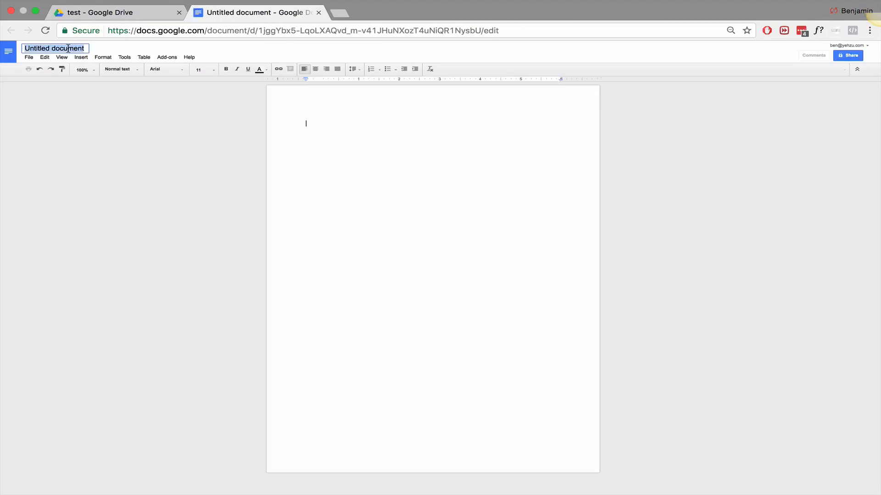
pyautogui.write('AWES')
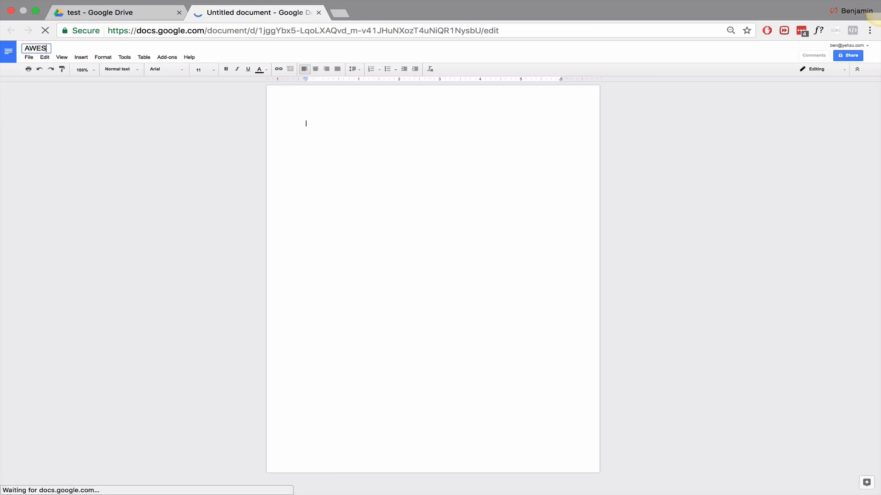
pyautogui.write('OME WORD DOCUMENT')
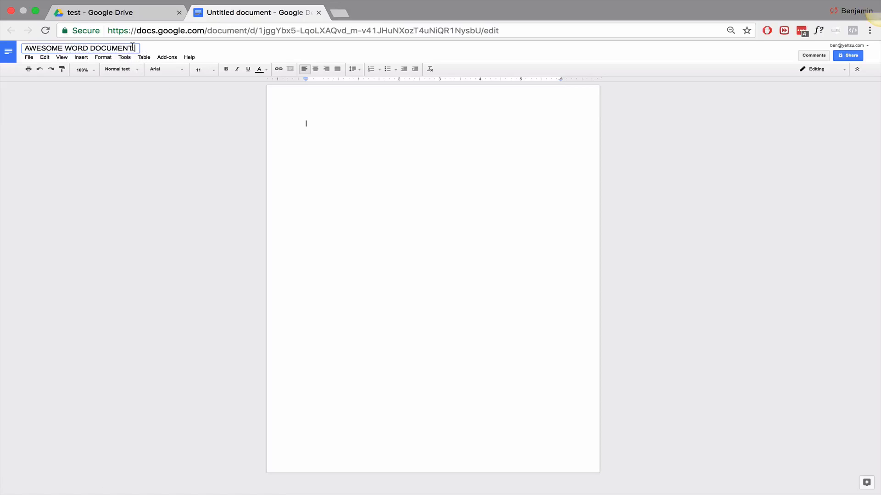
pyautogui.moveTo(134, 47); pyautogui.dragTo(23, 48)
pyautogui.hotkey('ctrl', 'c')
# Step: Fill the body with repeated pasted copies of 'AWESOME WORD DOCUMENT'
pyautogui.click(384, 136)
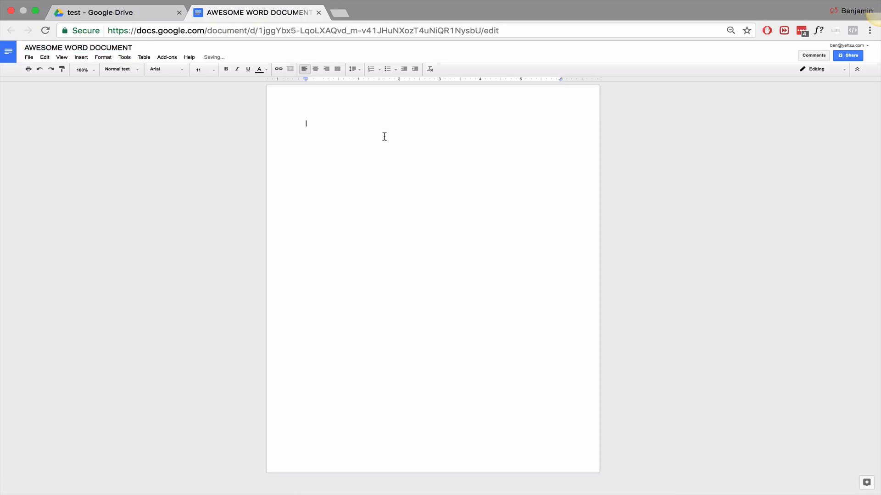
pyautogui.hotkey('ctrl', 'v')
pyautogui.hotkey('ctrl', 'v')
pyautogui.hotkey('ctrl', 'v')
pyautogui.hotkey('ctrl', 'v')
pyautogui.hotkey('ctrl', 'v')
pyautogui.hotkey('ctrl', 'v')
pyautogui.hotkey('ctrl', 'v')
pyautogui.hotkey('ctrl', 'v')
pyautogui.hotkey('ctrl', 'v')
pyautogui.hotkey('ctrl', 'v')
pyautogui.hotkey('ctrl', 'v')
pyautogui.hotkey('ctrl', 'v')
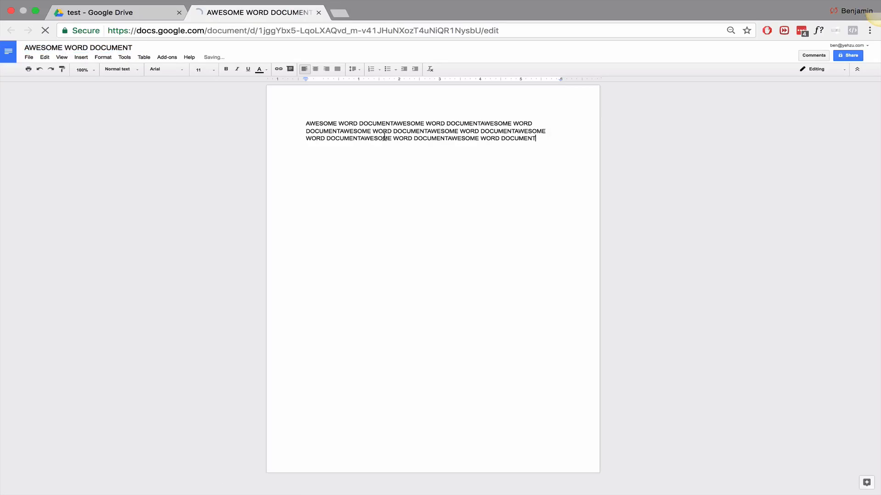
pyautogui.hotkey('ctrl', 'a')
pyautogui.hotkey('ctrl', 'c')
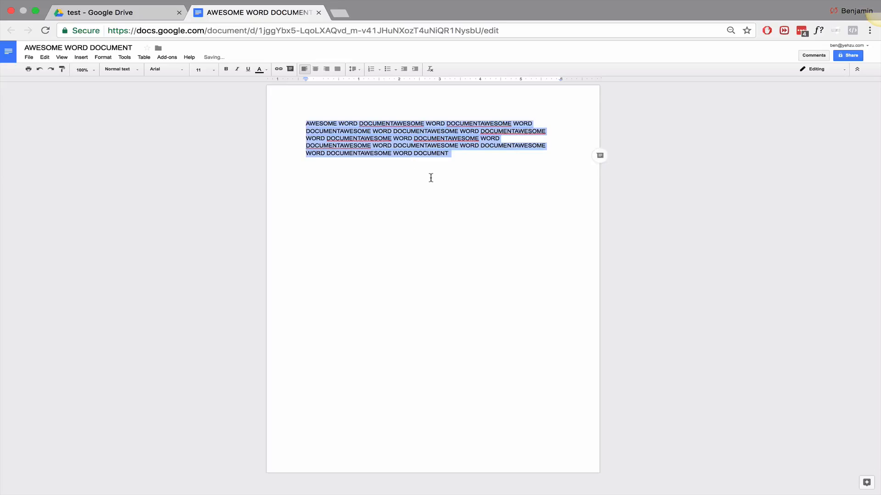
pyautogui.click(431, 177)
pyautogui.press('Return')
pyautogui.hotkey('ctrl', 'v')
pyautogui.hotkey('ctrl', 'v')
pyautogui.hotkey('ctrl', 'v')
pyautogui.press('super+v')
pyautogui.press('super+v')
pyautogui.press('super+v')
pyautogui.press('super+v')
pyautogui.press('super+v')
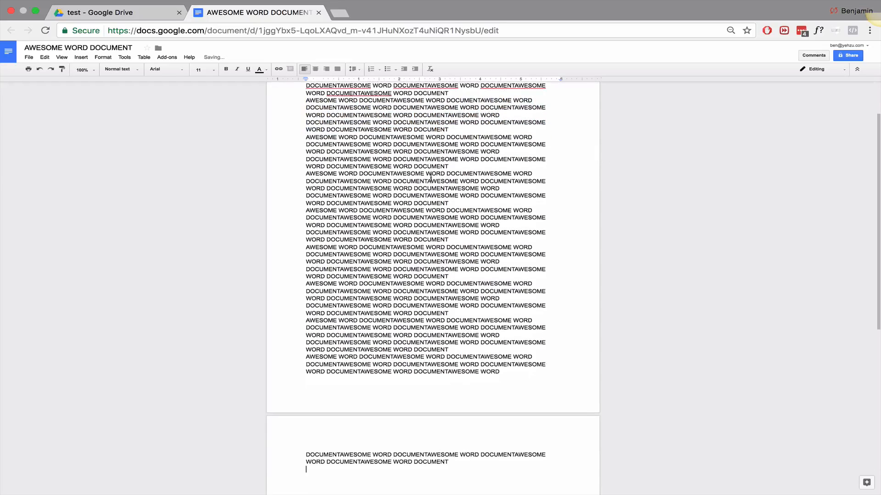
pyautogui.scroll(2, 431, 178)
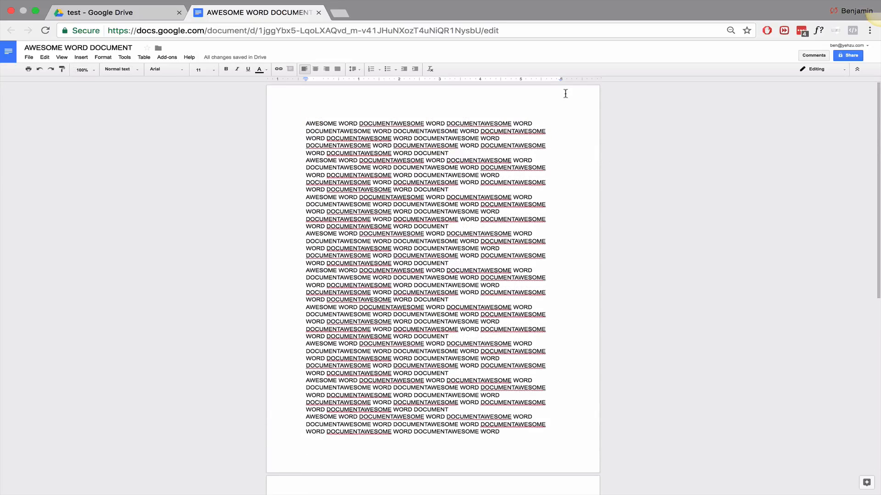
# Step: Close the File menu unused, then return to the test folder in Drive
pyautogui.click(28, 57)
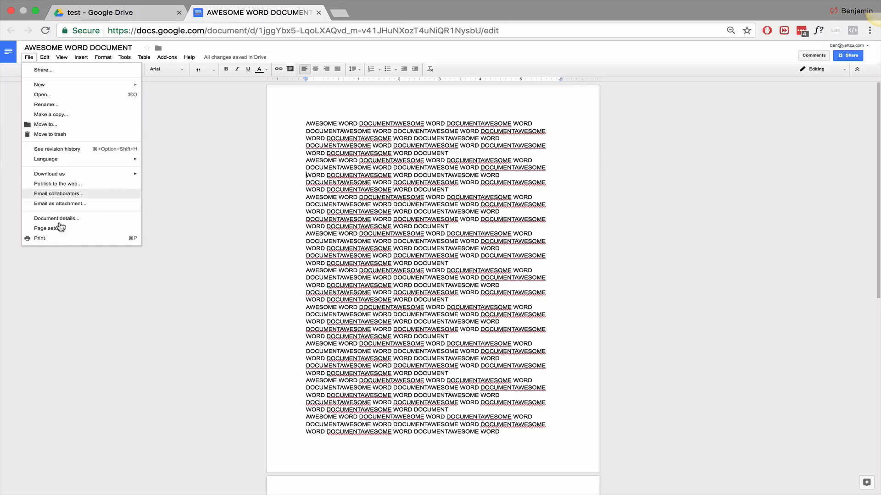
pyautogui.click(244, 163)
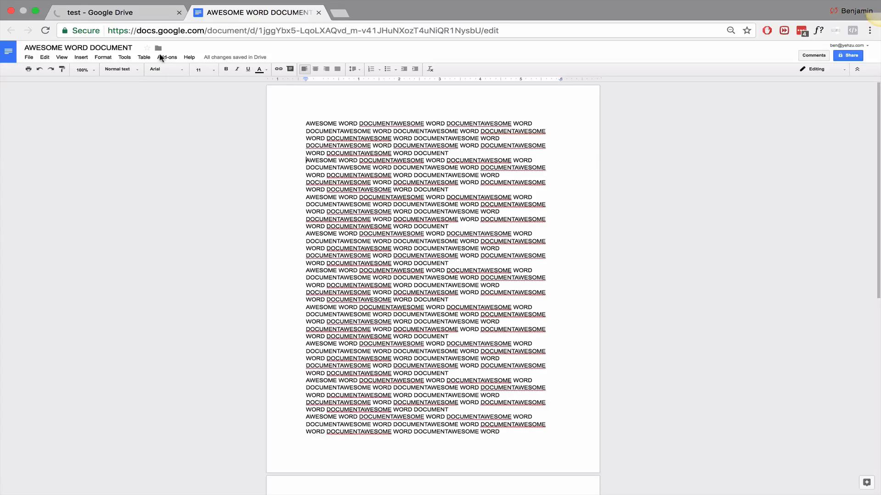
pyautogui.scroll(-8, 129, 141)
pyautogui.scroll(8, 129, 140)
pyautogui.click(138, 13)
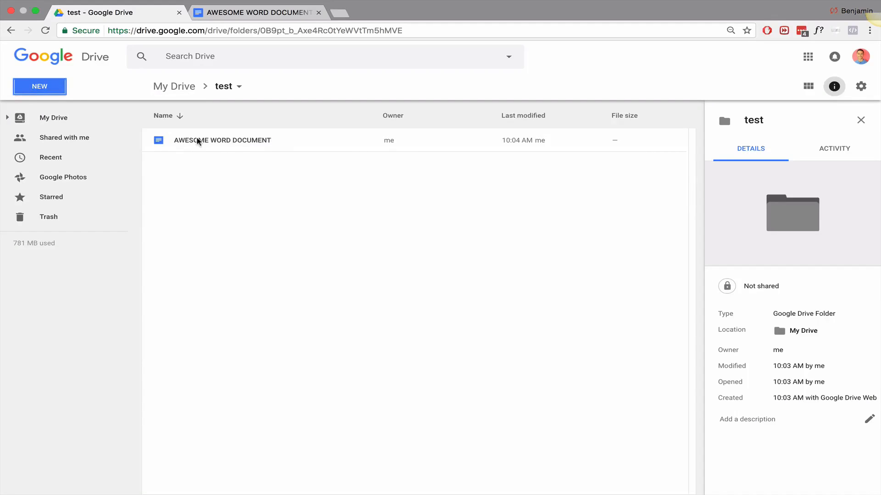
# Step: Choose NEW > Google Sheets to start a blank spreadsheet in test
pyautogui.click(54, 89)
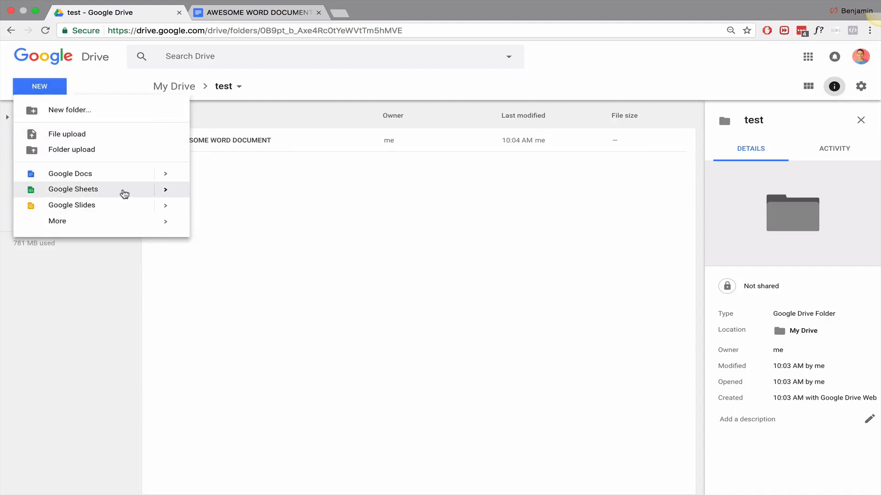
pyautogui.click(124, 193)
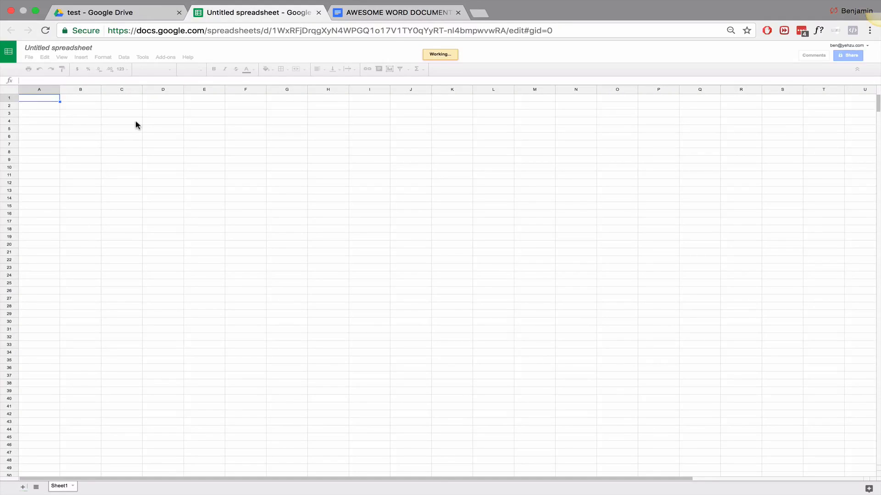
# Step: Retitle the spreadsheet 'CLIENT SPREADSHEET'
pyautogui.click(75, 48)
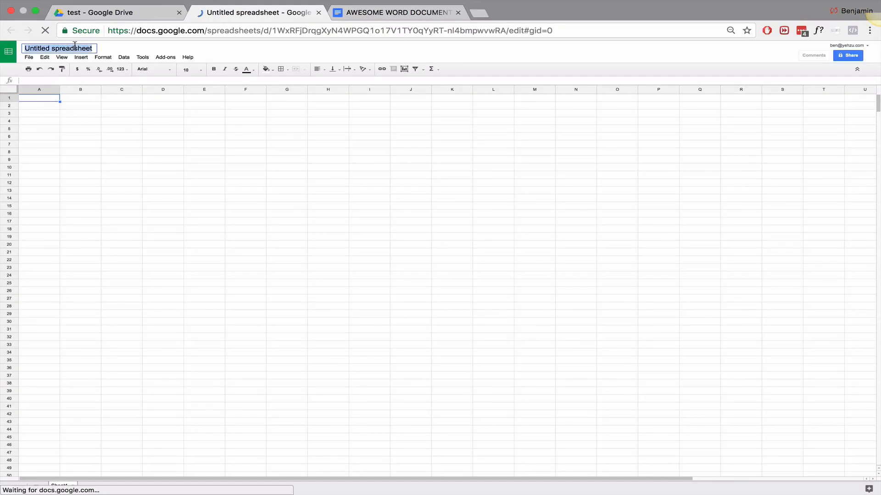
pyautogui.write('CLIENT SPRE')
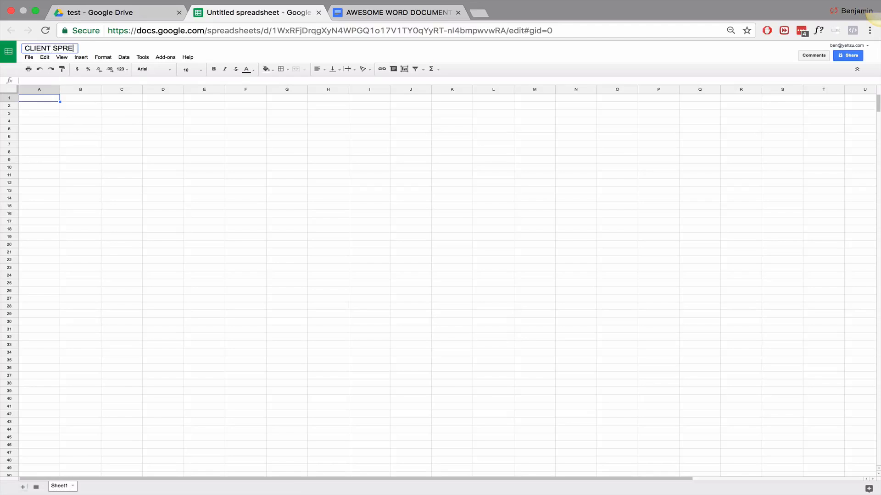
pyautogui.write('ADSHEET')
pyautogui.click(43, 98)
# Step: Enter CLIENT 1, CLIENT 2 and CLIENT 3 in cells A1 to C1
pyautogui.write('CLIENT')
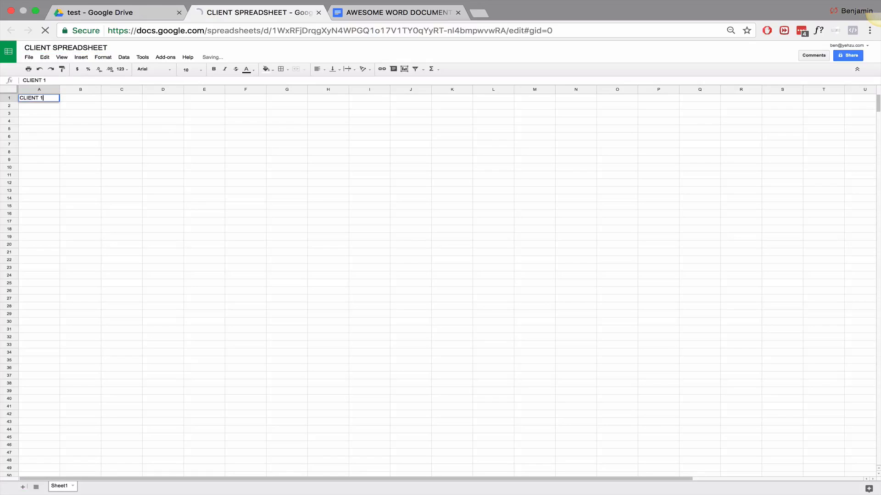
pyautogui.write(' 1')
pyautogui.press('Tab')
pyautogui.write('CLIENT 2')
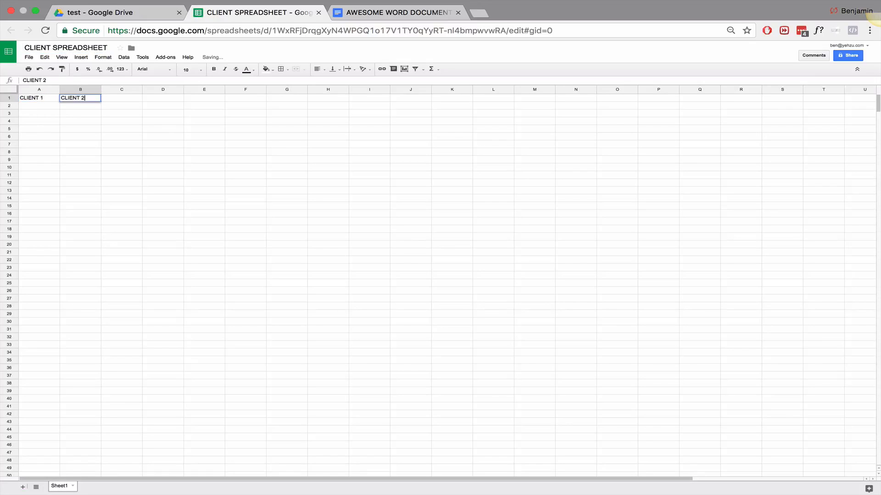
pyautogui.press('Tab')
pyautogui.write('C')
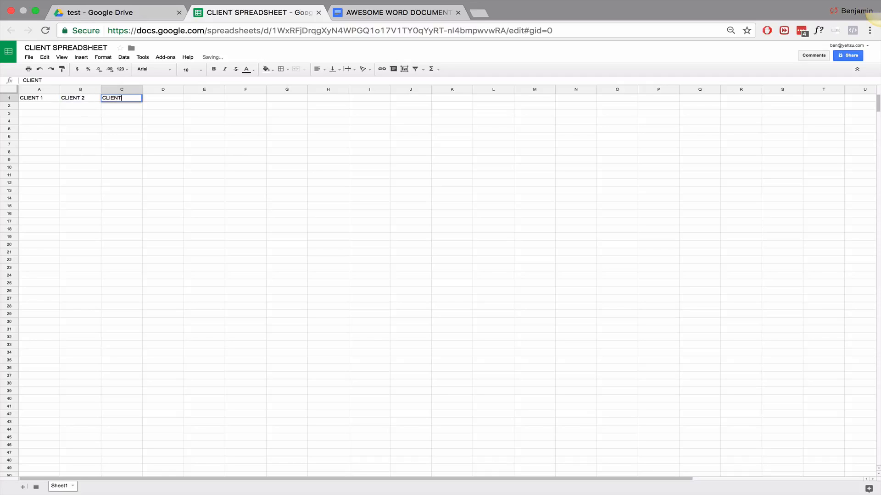
pyautogui.click(33, 100)
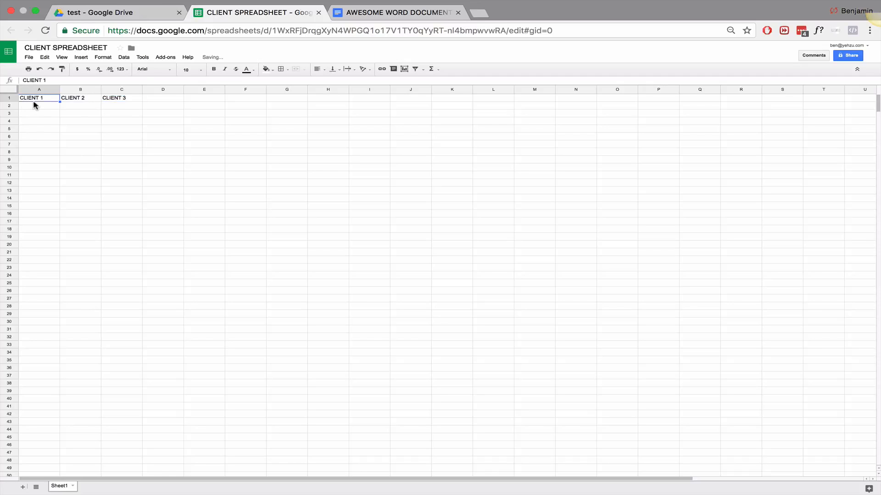
# Step: Close the CLIENT SPREADSHEET and AWESOME WORD DOCUMENT tabs
pyautogui.click(90, 113)
pyautogui.click(91, 138)
pyautogui.click(82, 175)
pyautogui.click(80, 276)
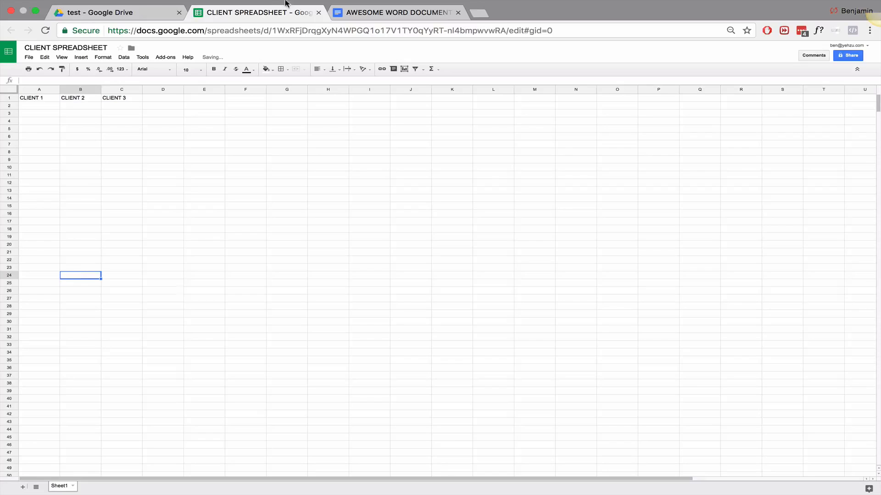
pyautogui.click(319, 14)
pyautogui.click(319, 13)
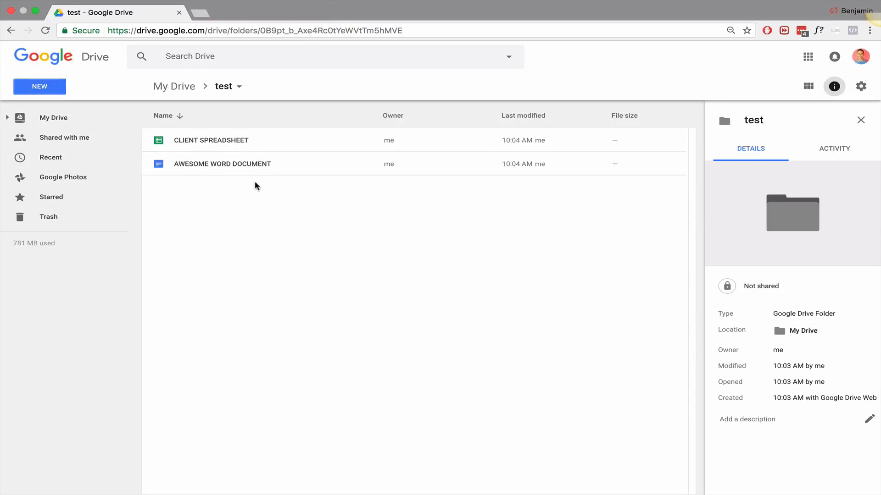
# Step: Open sharing for CLIENT SPREADSHEET and enter the contact's e-mail address
pyautogui.click(212, 141)
pyautogui.rightClick(210, 141)
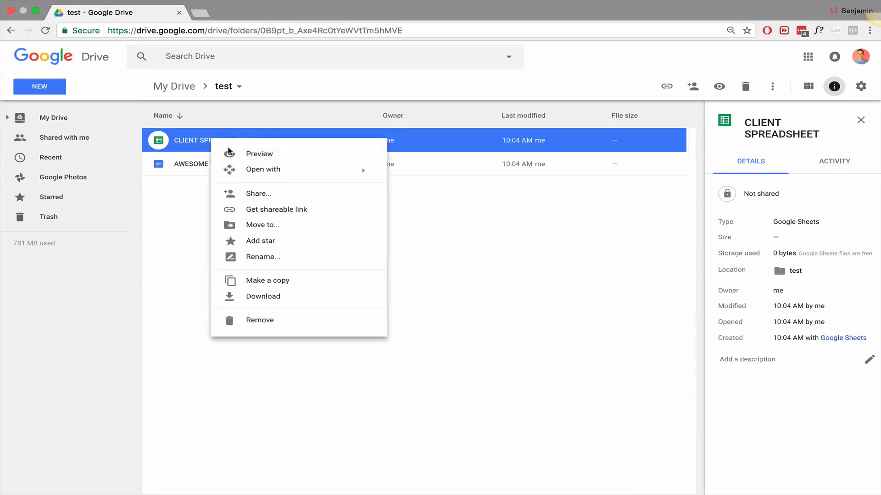
pyautogui.click(297, 194)
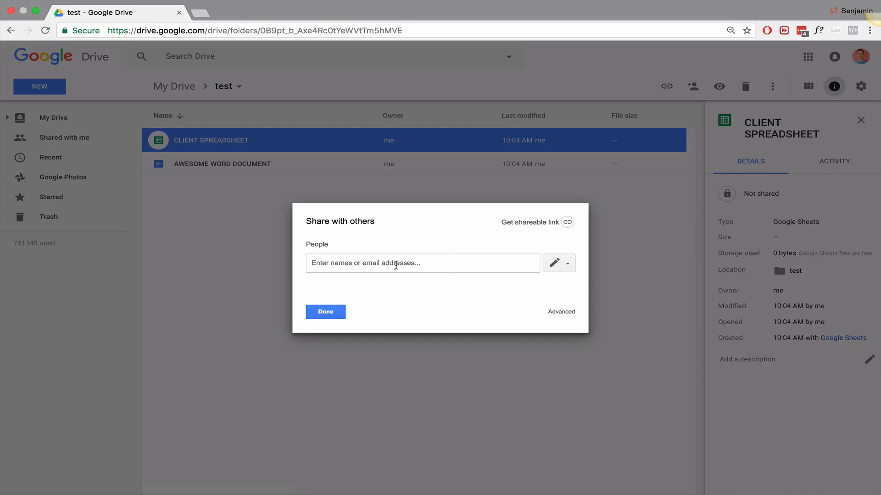
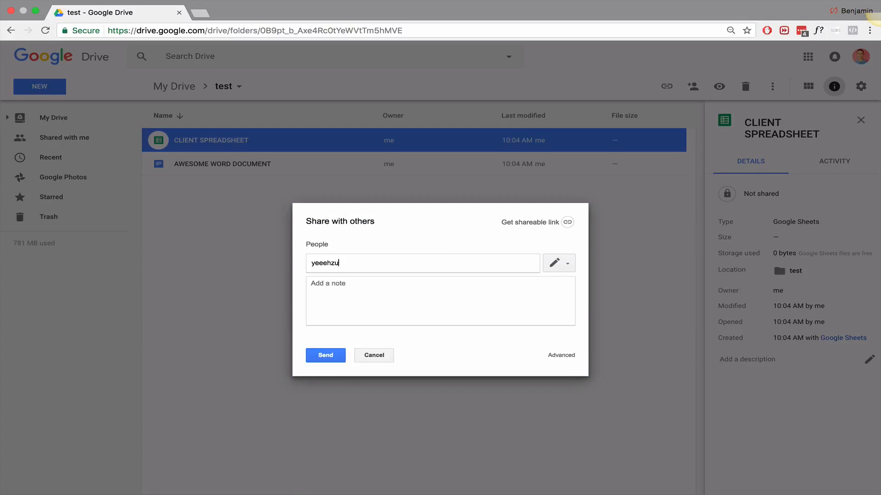
pyautogui.moveTo(385, 263); pyautogui.dragTo(311, 262)
# Step: Add the note 'here is the client spreadsheet' and close the sharing window
pyautogui.click(334, 288)
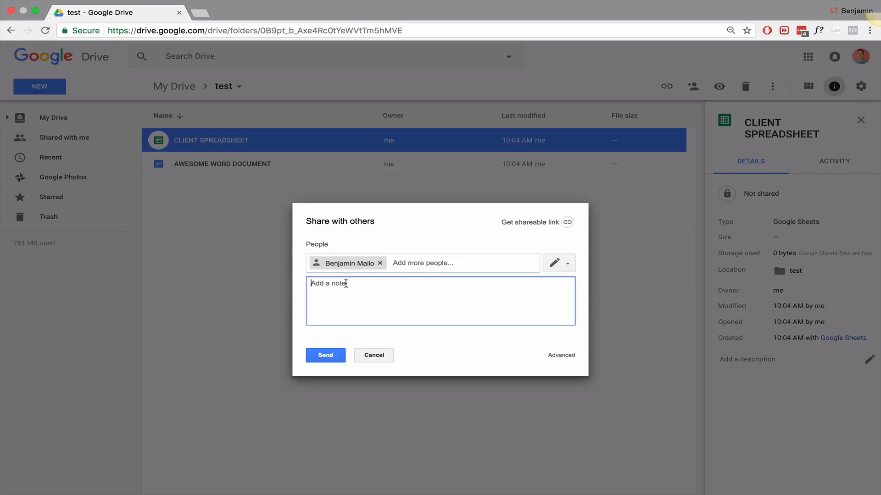
pyautogui.write('here is the client spreadsheet')
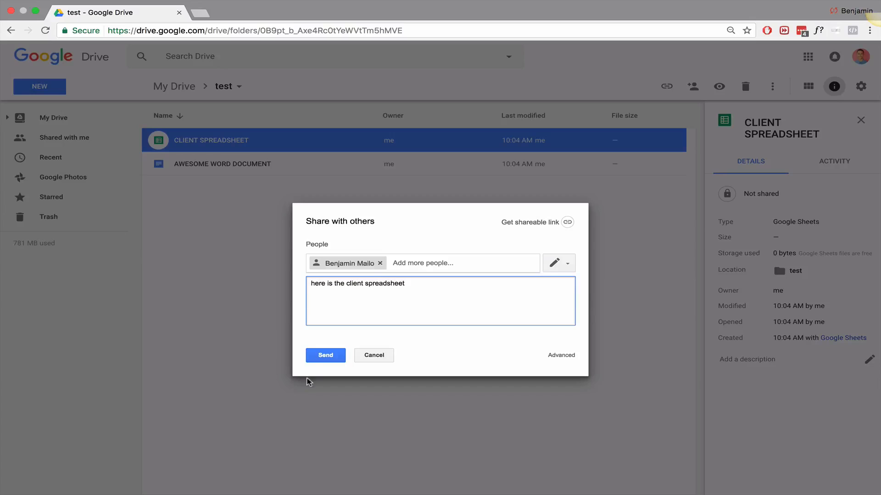
pyautogui.click(326, 357)
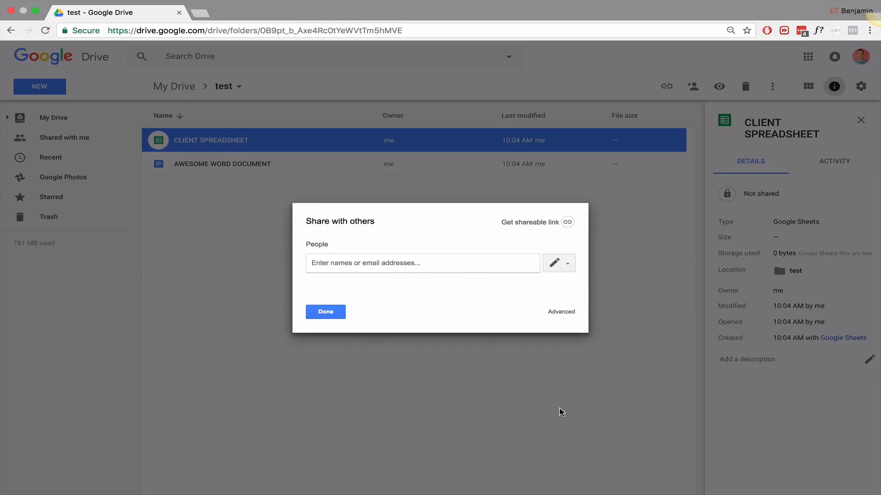
pyautogui.click(337, 312)
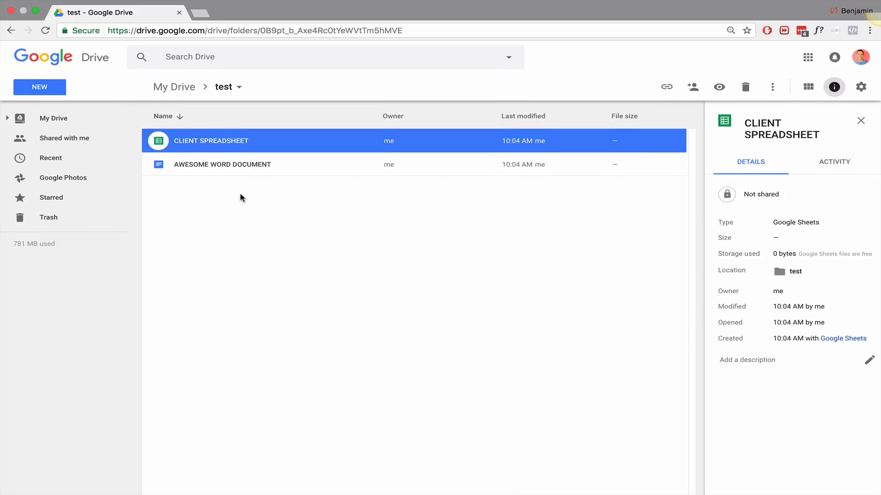
pyautogui.click(240, 197)
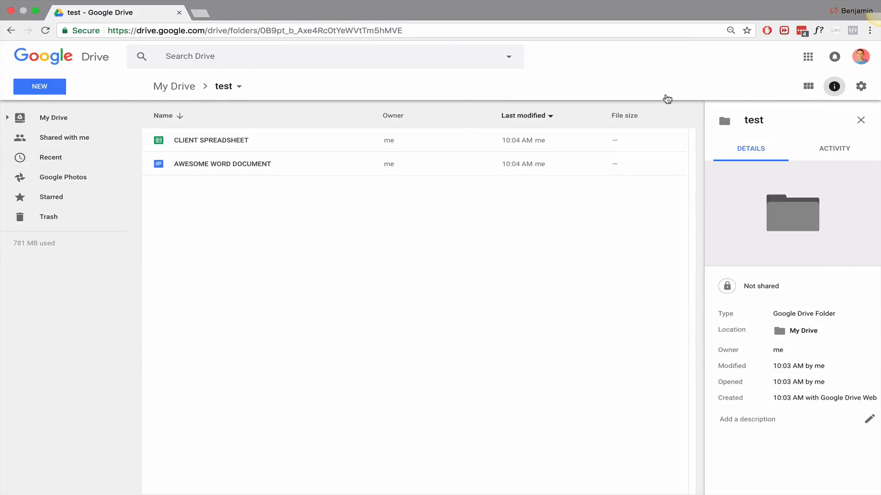
# Step: Compose a Gmail message to the contact with subject 'client spreadsheet'
pyautogui.click(810, 58)
pyautogui.click(739, 161)
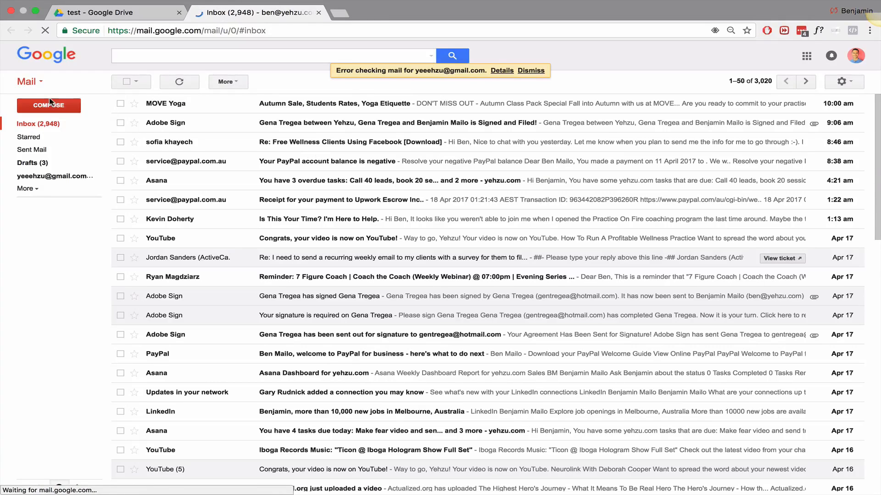
pyautogui.click(50, 104)
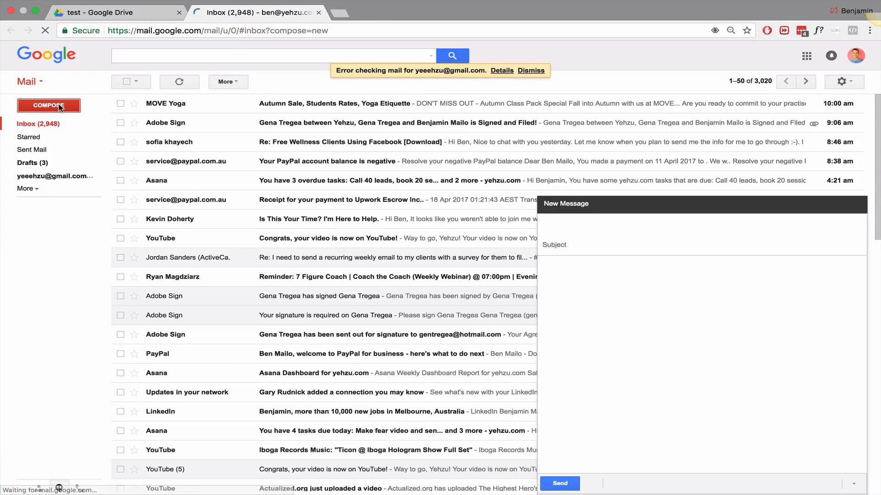
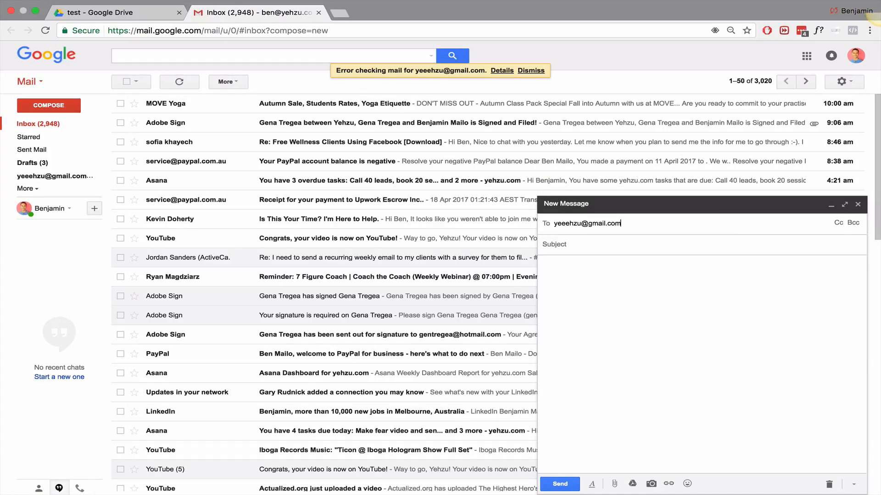
pyautogui.click(630, 248)
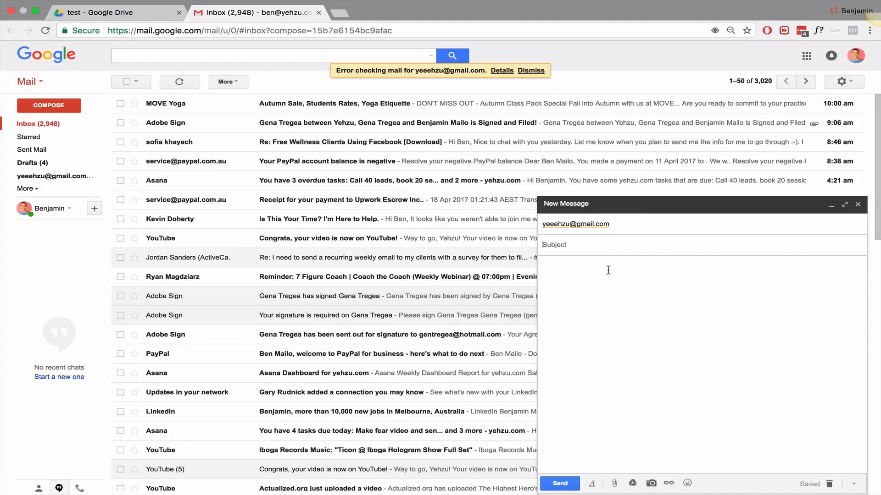
pyautogui.write('client spreadsheet')
# Step: Insert CLIENT SPREADSHEET from Drive's Recent files as a Drive link, then type 'here is spreadshete' beneath it
pyautogui.click(614, 483)
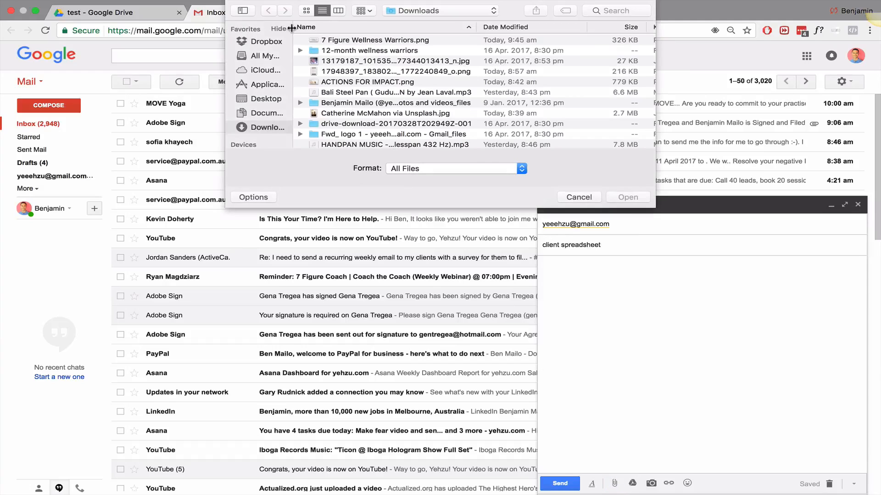
pyautogui.click(579, 198)
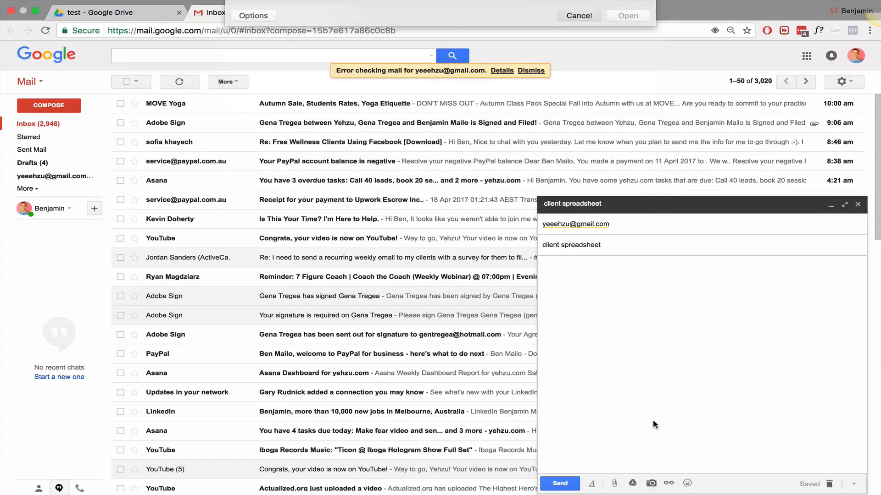
pyautogui.click(632, 484)
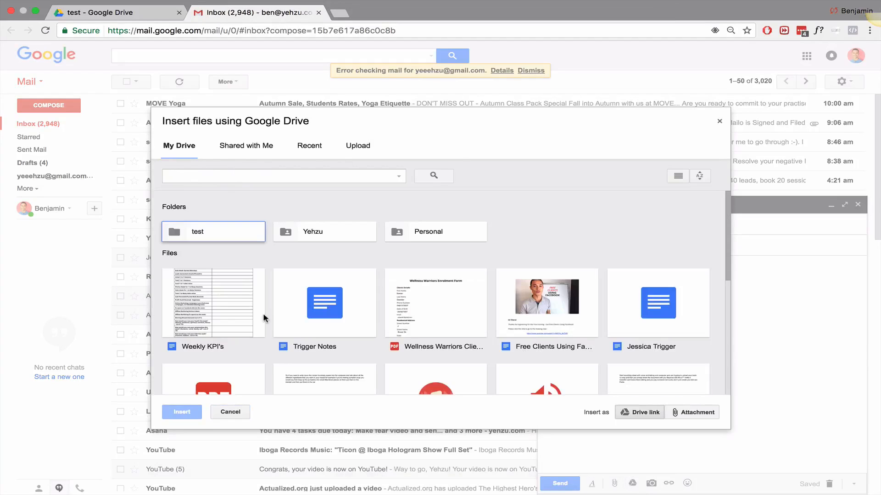
pyautogui.click(312, 145)
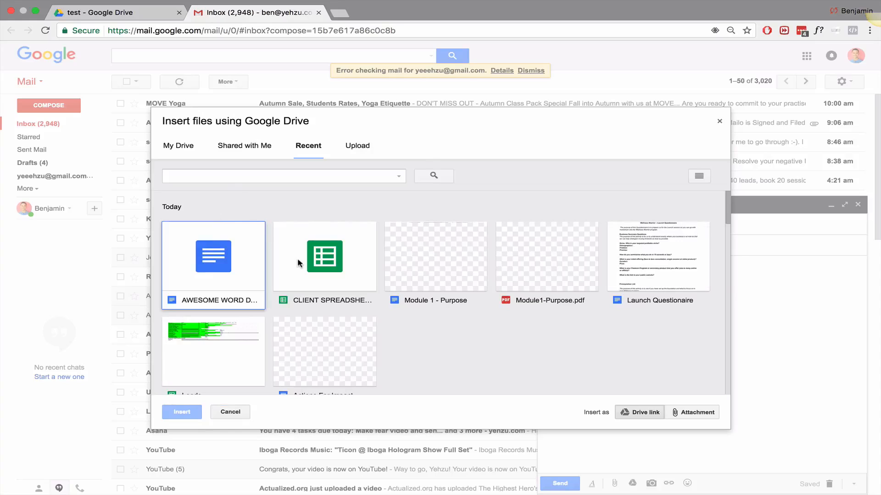
pyautogui.click(324, 245)
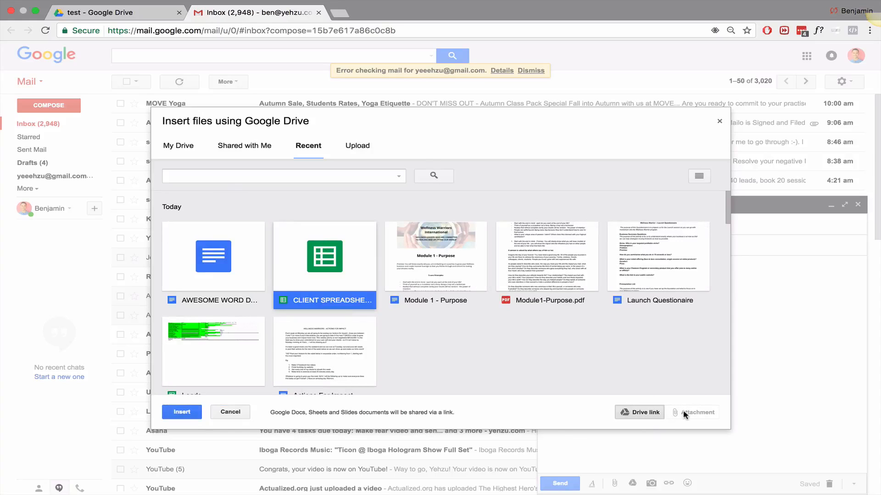
pyautogui.click(183, 412)
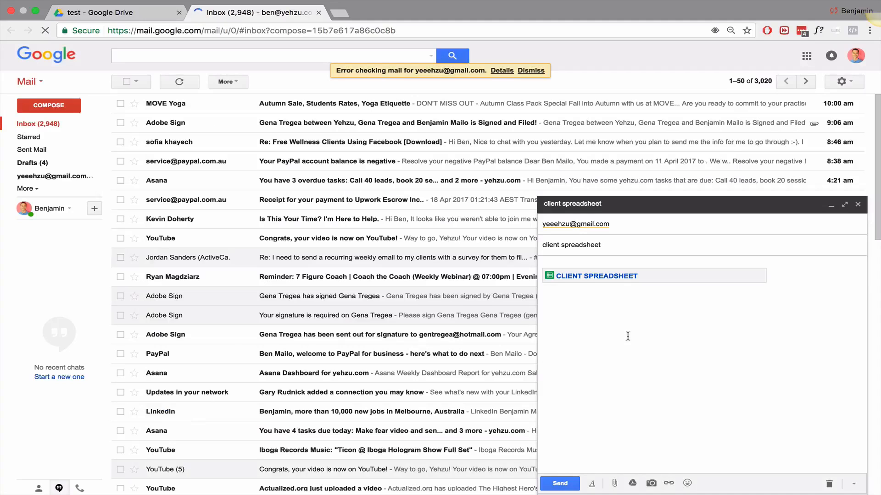
pyautogui.write('here is spread')
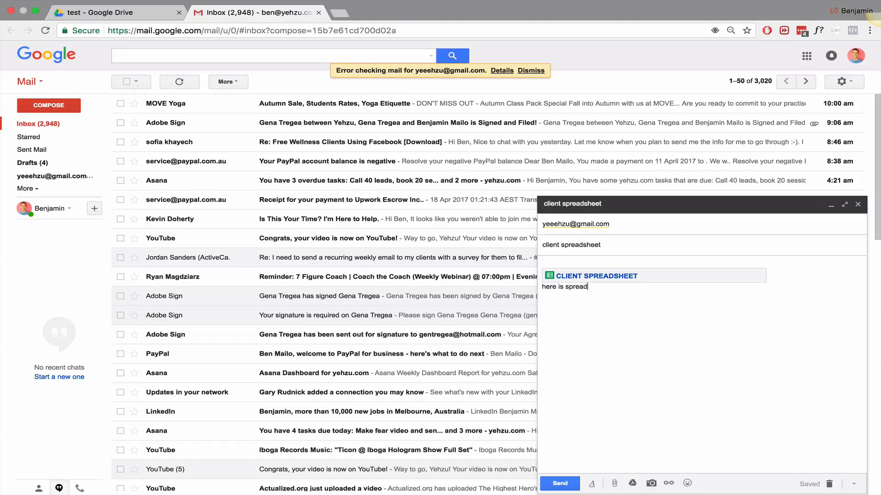
pyautogui.write('shete')
# Step: Close the draft and create a new folder named CLIENTS in the Drive test folder
pyautogui.click(857, 211)
pyautogui.click(138, 13)
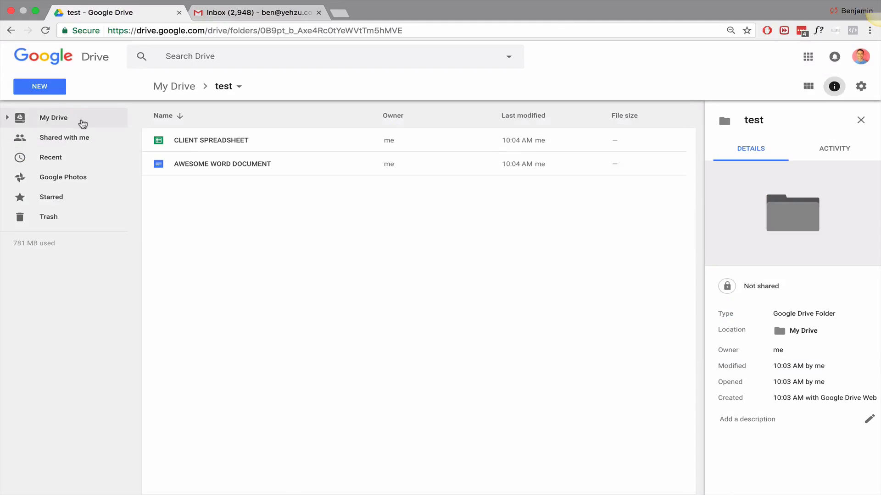
pyautogui.click(58, 90)
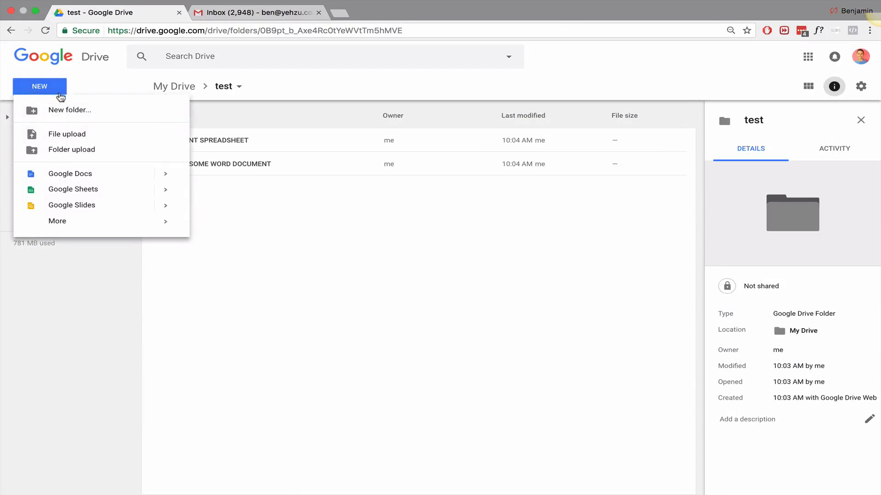
pyautogui.click(70, 106)
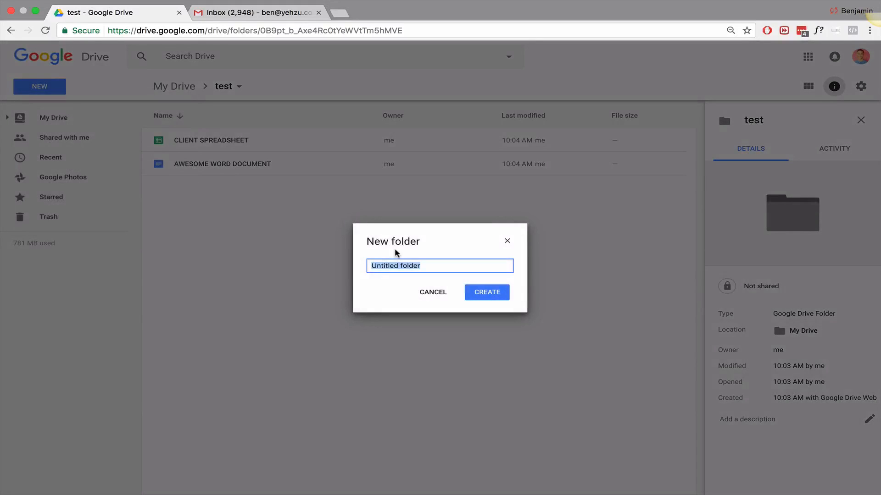
pyautogui.write('CLIENTS')
pyautogui.click(502, 294)
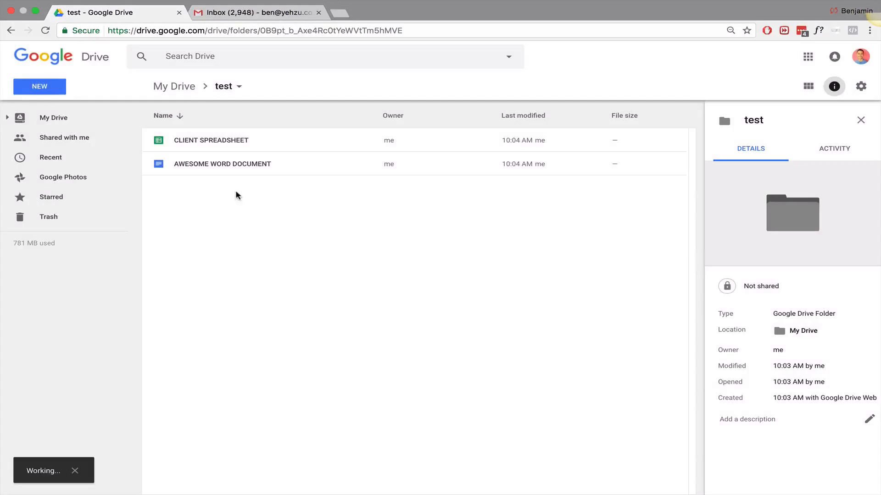
# Step: Move CLIENT SPREADSHEET and AWESOME WORD DOCUMENT into CLIENTS and open that folder
pyautogui.click(202, 164)
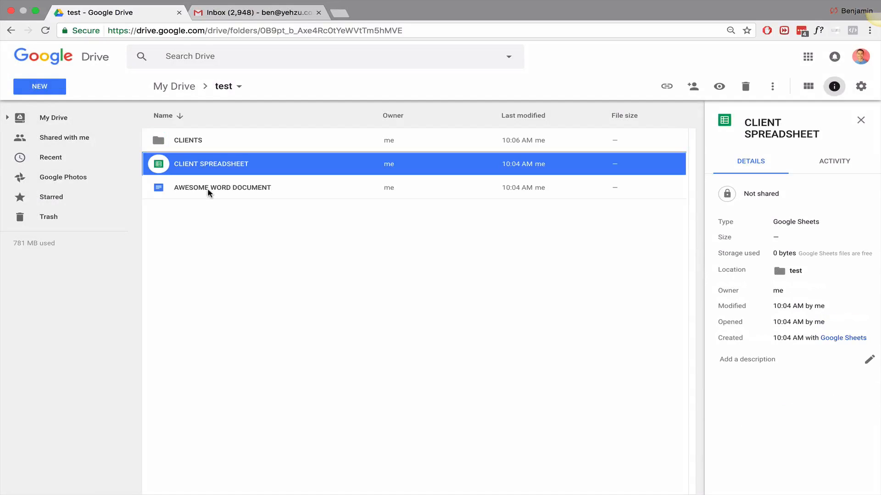
pyautogui.keyDown('shift'); pyautogui.click(209, 190); pyautogui.keyUp('shift')
pyautogui.moveTo(221, 170); pyautogui.dragTo(203, 142)
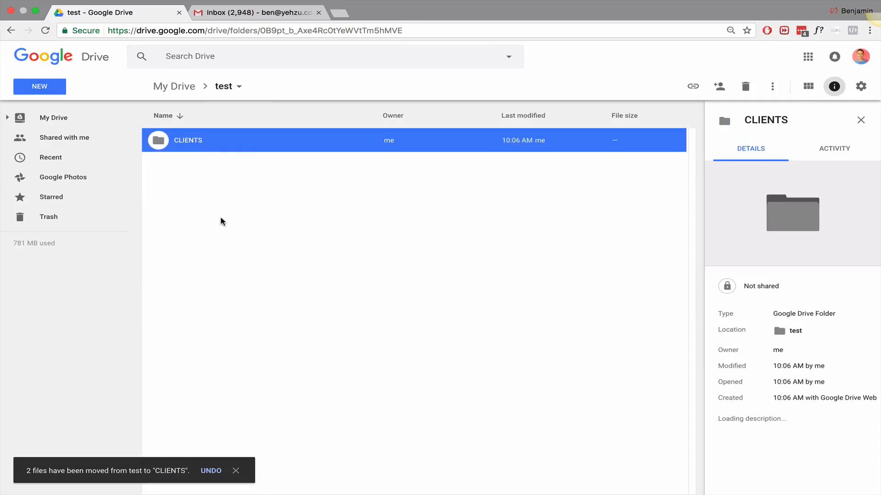
pyautogui.doubleClick(204, 139)
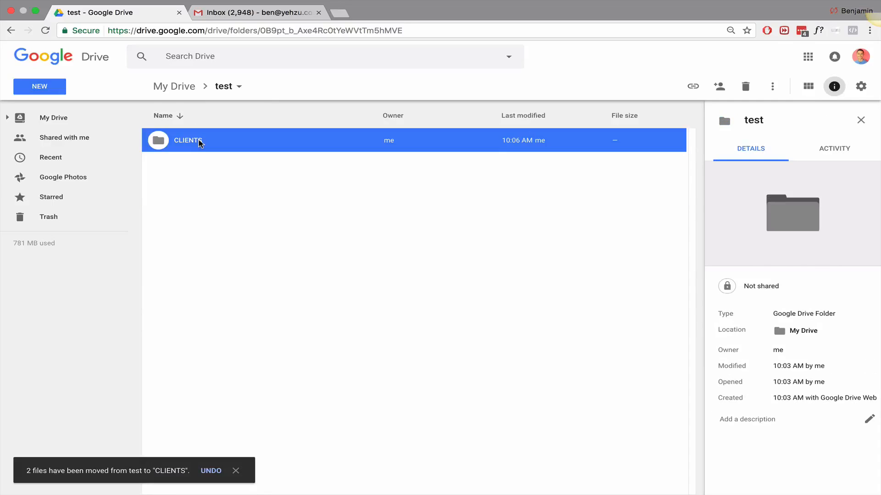
# Step: Create a new subfolder inside CLIENTS named after the client
pyautogui.rightClick(233, 210)
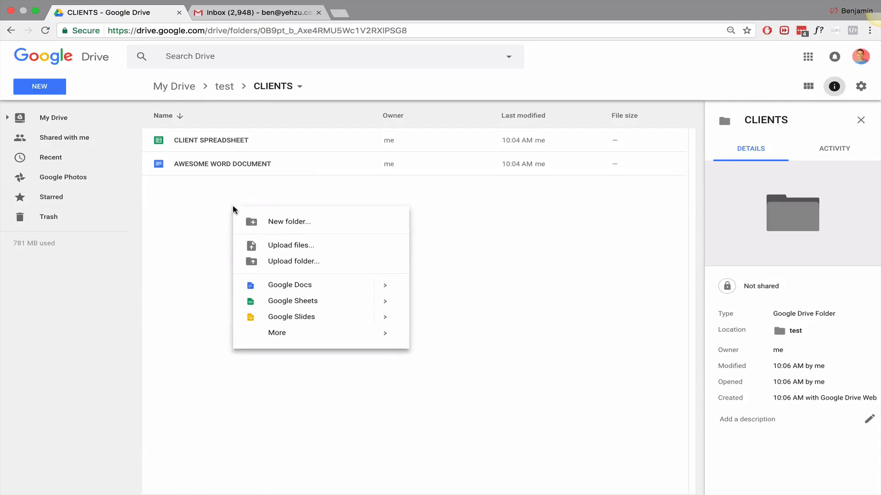
pyautogui.click(289, 222)
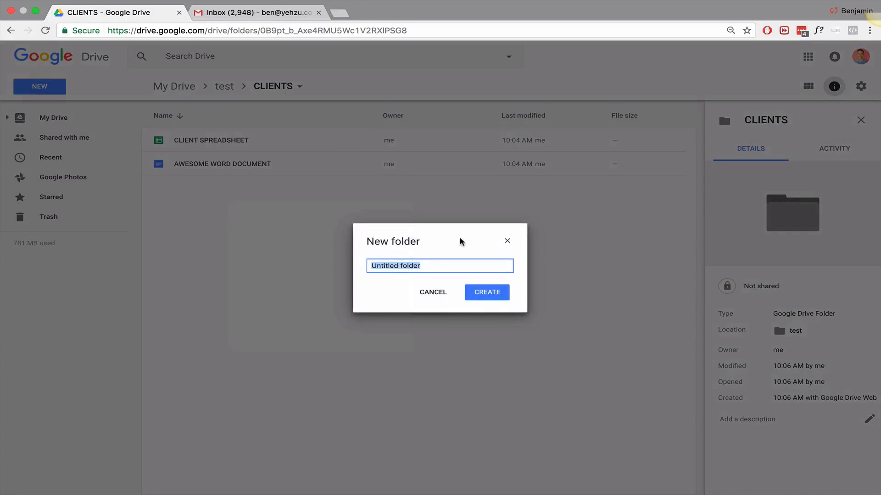
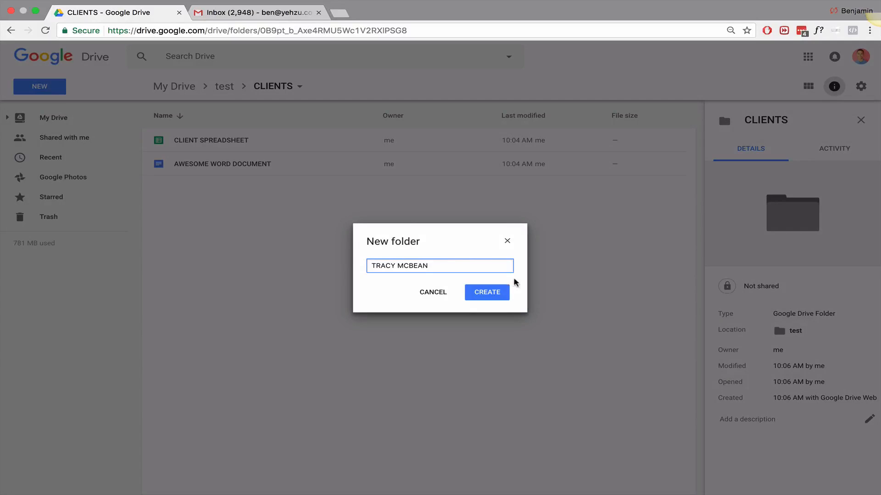
pyautogui.click(497, 296)
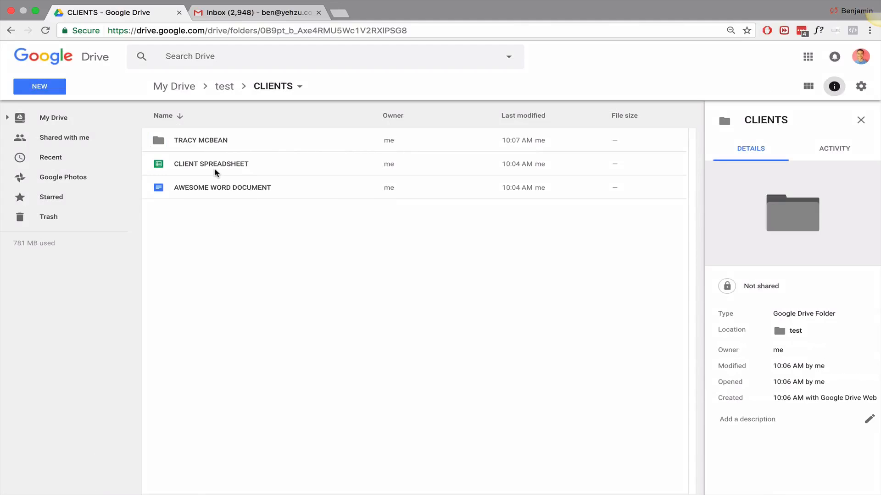
# Step: Open the client's subfolder, then go back up to the test folder
pyautogui.doubleClick(198, 141)
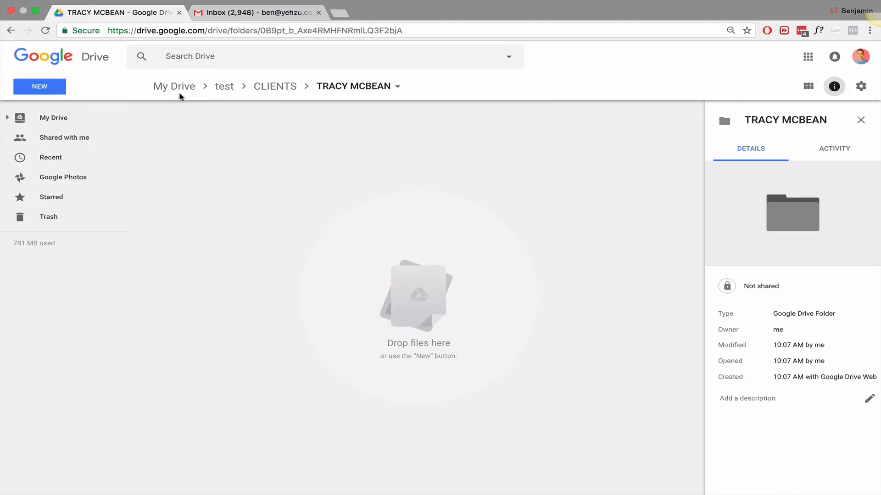
pyautogui.click(11, 31)
pyautogui.click(11, 31)
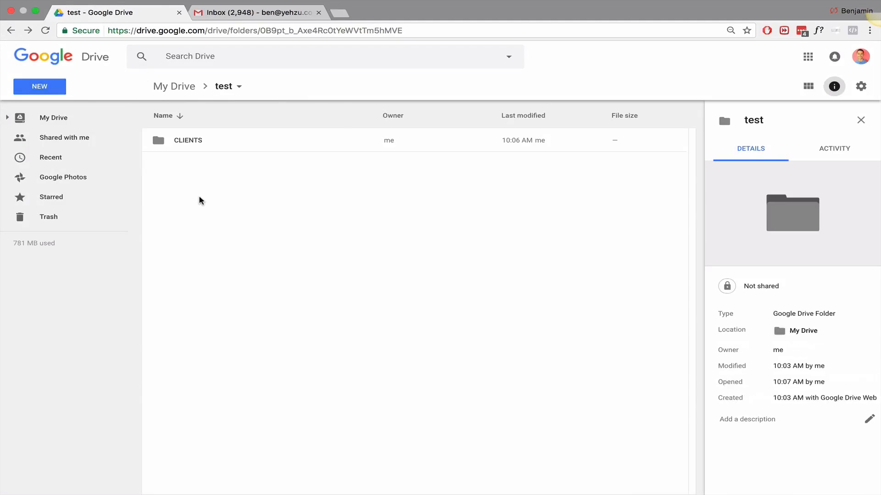
pyautogui.moveTo(294, 10)
# Step: Load yehzu.com in a new browser tab, then return to the test - Google Drive tab
pyautogui.click(340, 13)
pyautogui.write('yehzu.com')
pyautogui.press('Return')
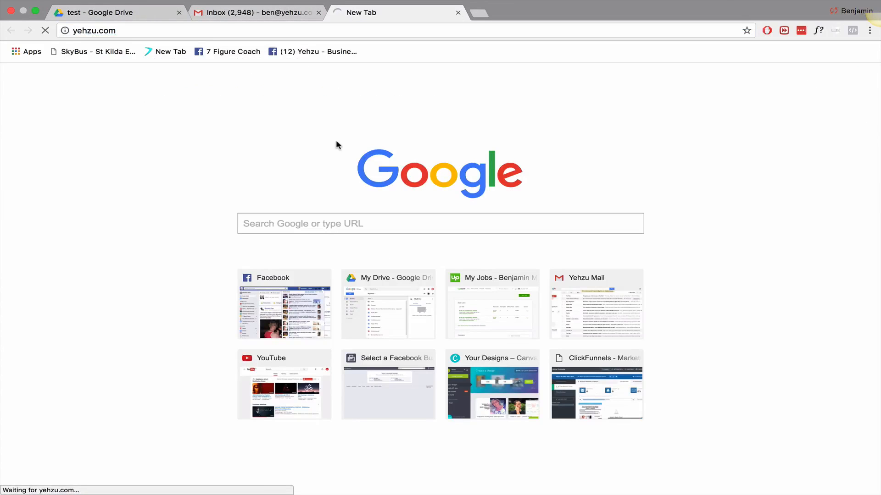
pyautogui.click(138, 13)
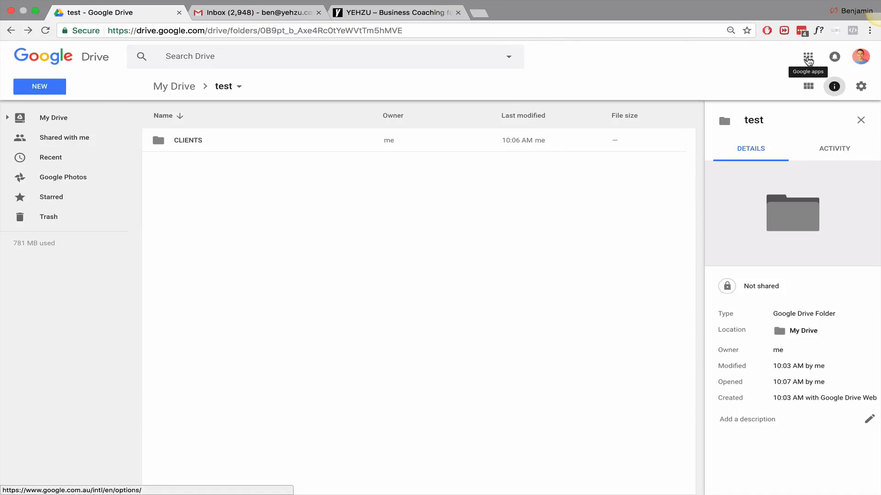
pyautogui.click(809, 57)
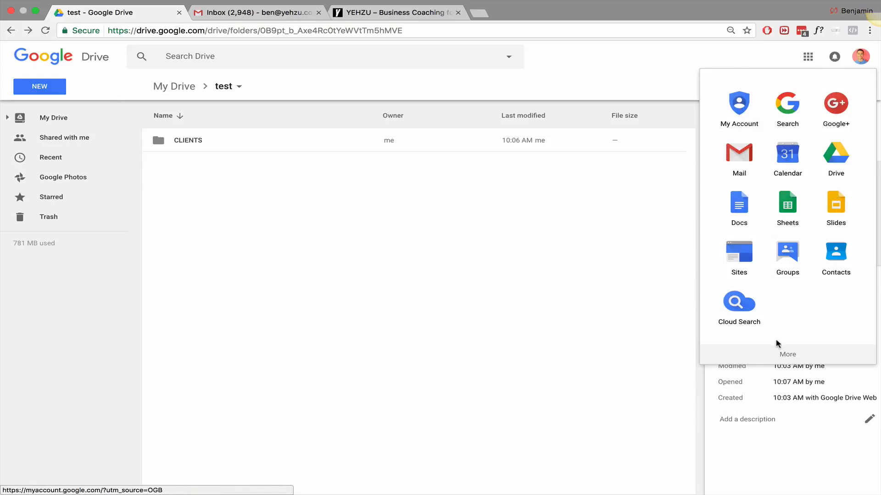
pyautogui.click(787, 355)
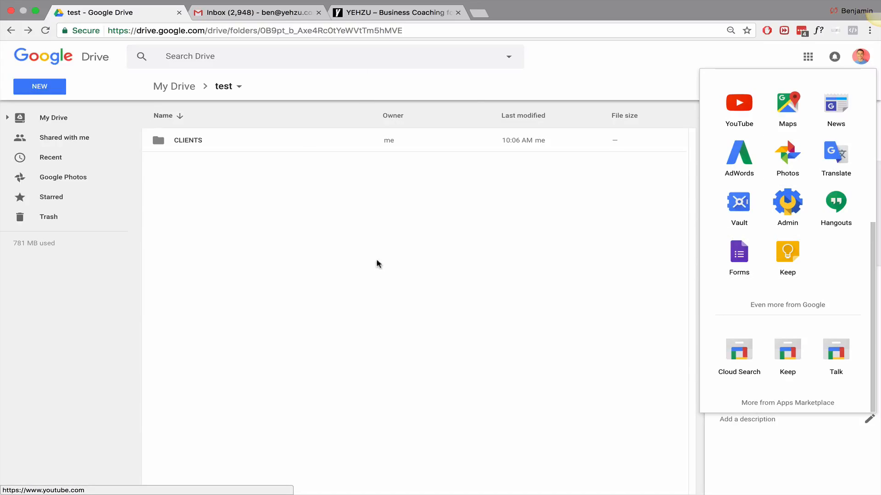
pyautogui.press('Escape')
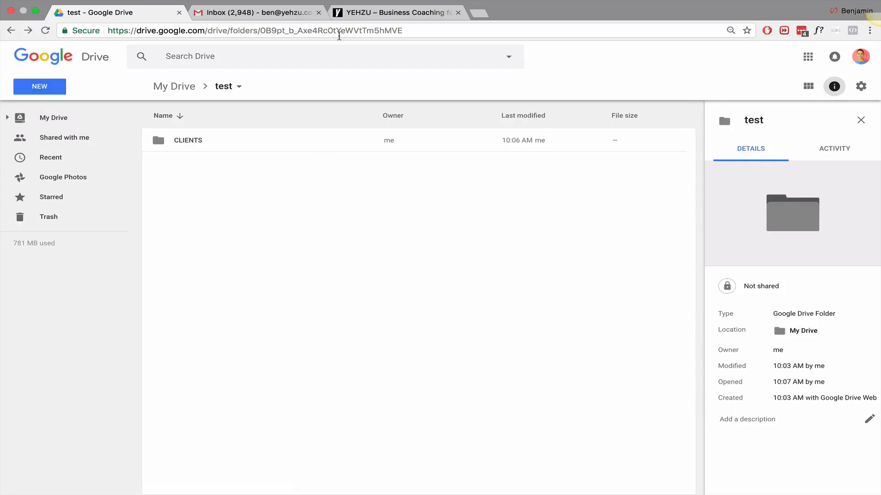
pyautogui.click(615, 6)
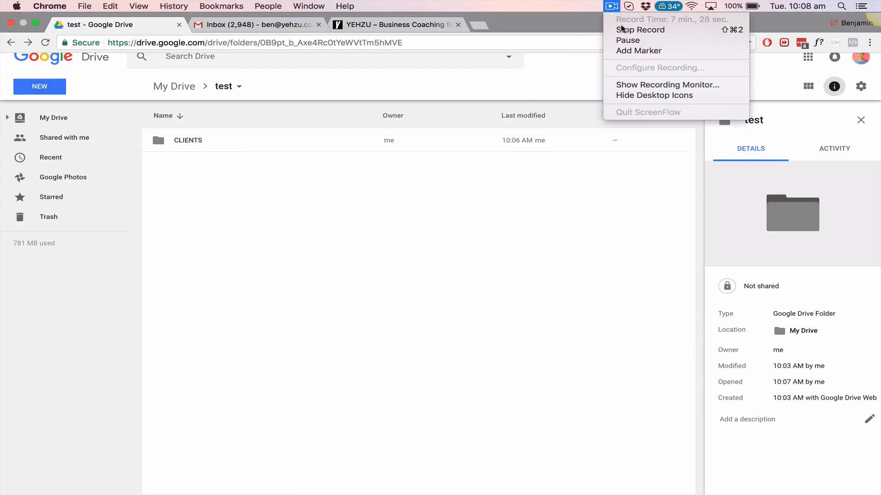